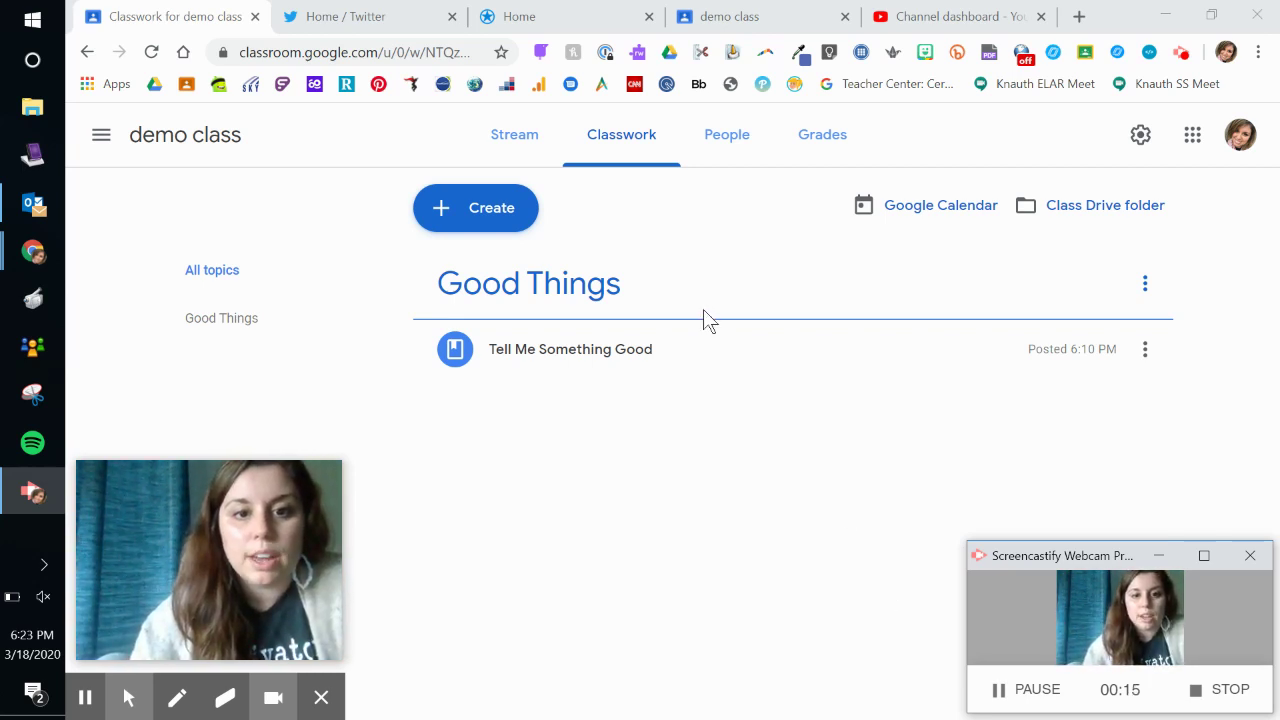
- Create an assignment titled "Schedule" with the instructions "Use the doc to create a schedule to follow daily for your online learning at home."
{"action": "left_click", "coordinate": [480, 217]}
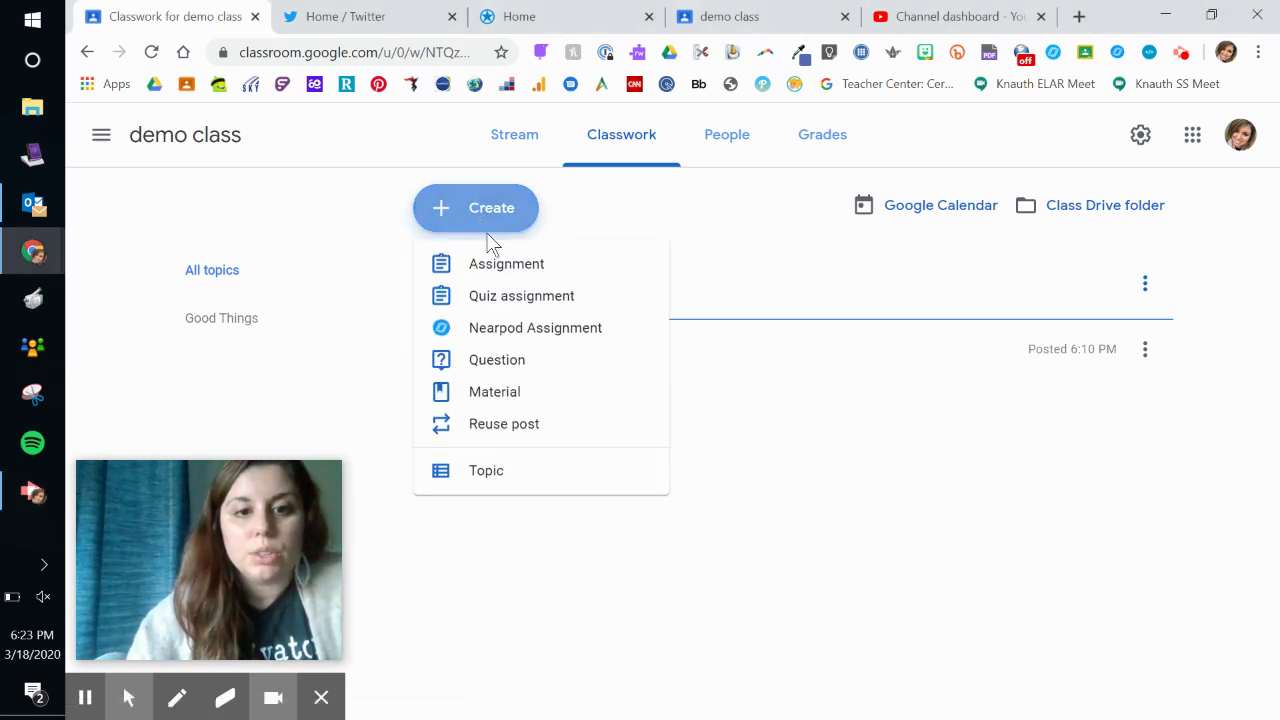
{"action": "left_click", "coordinate": [482, 263]}
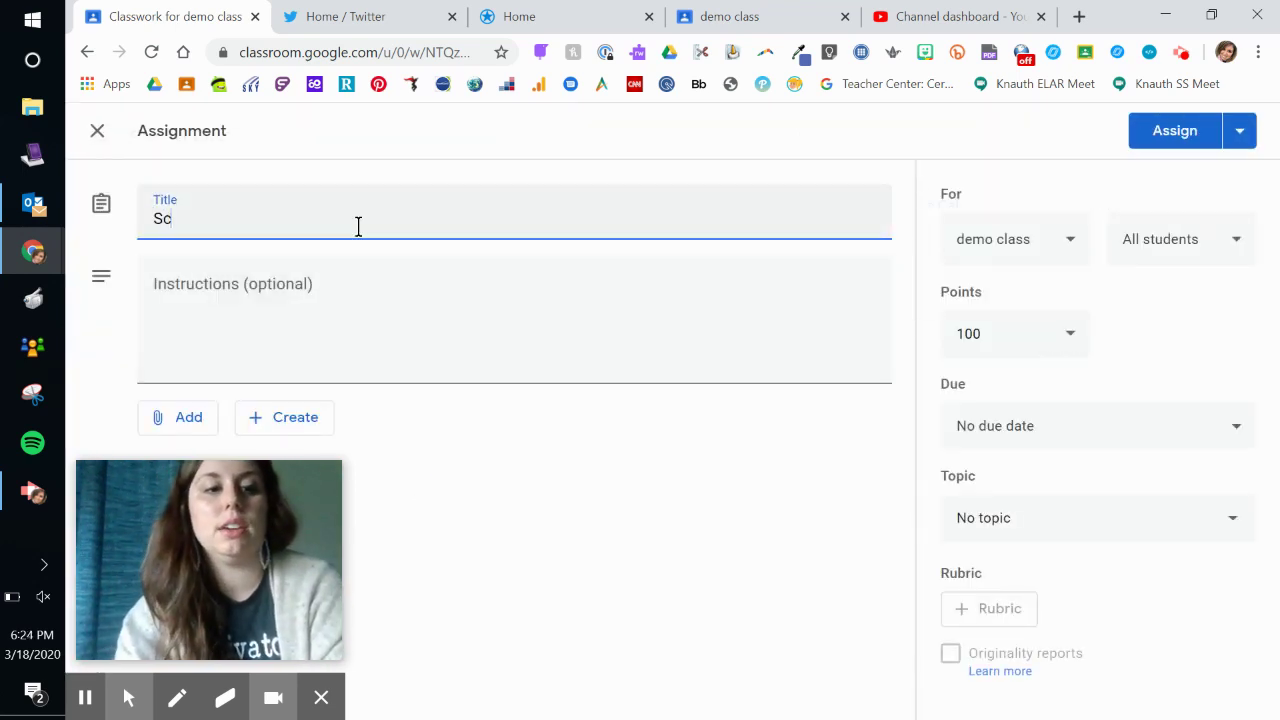
{"action": "left_click", "coordinate": [298, 283]}
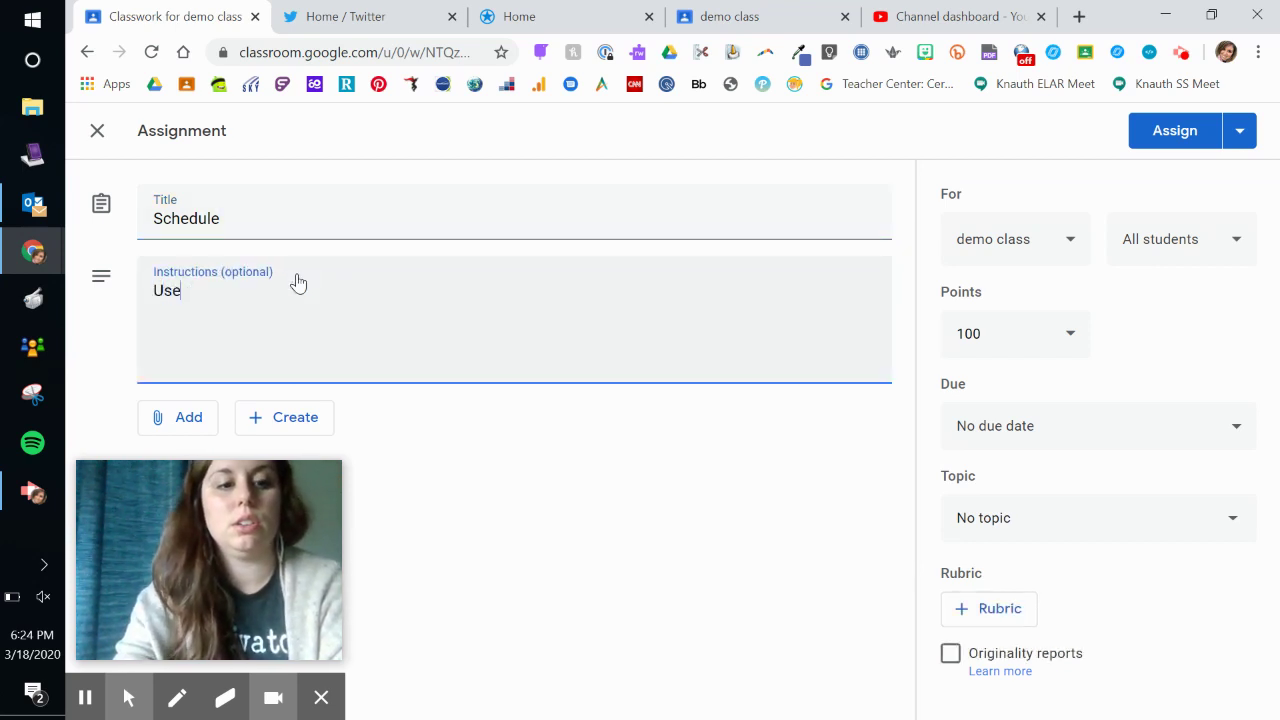
{"action": "type", "text": "Use the doc to c"}
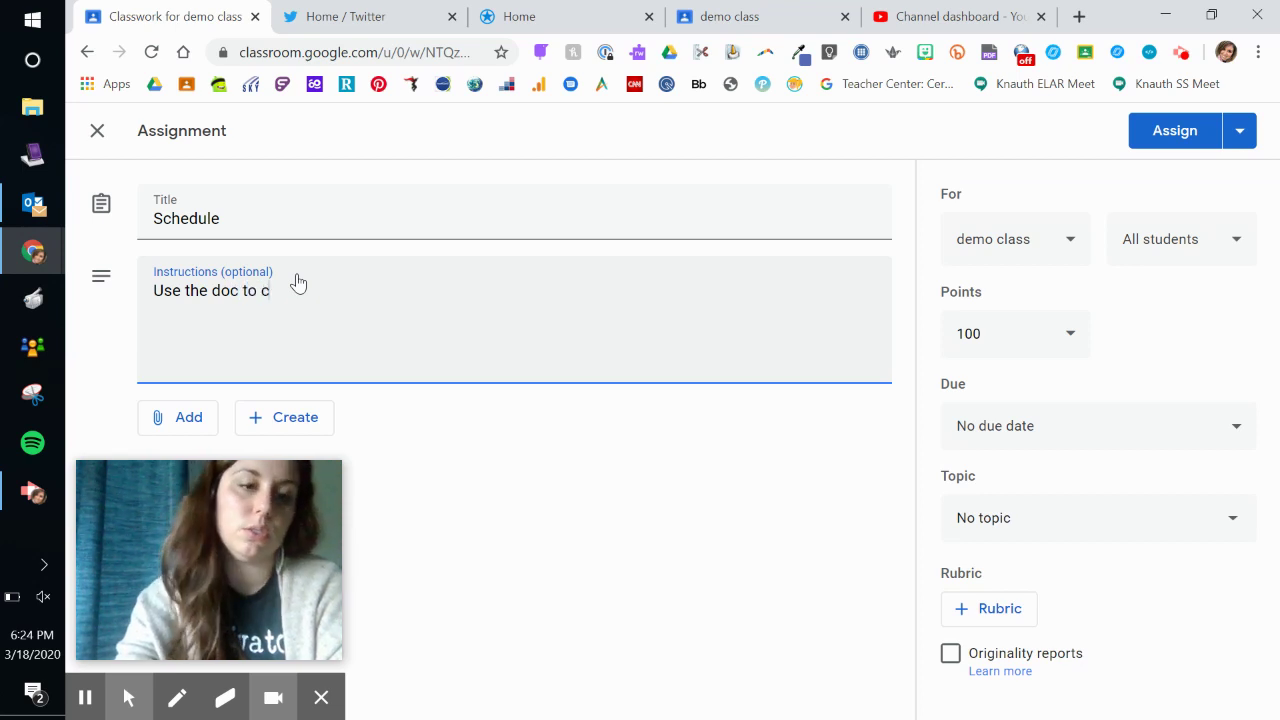
{"action": "type", "text": "reate a schedule to f"}
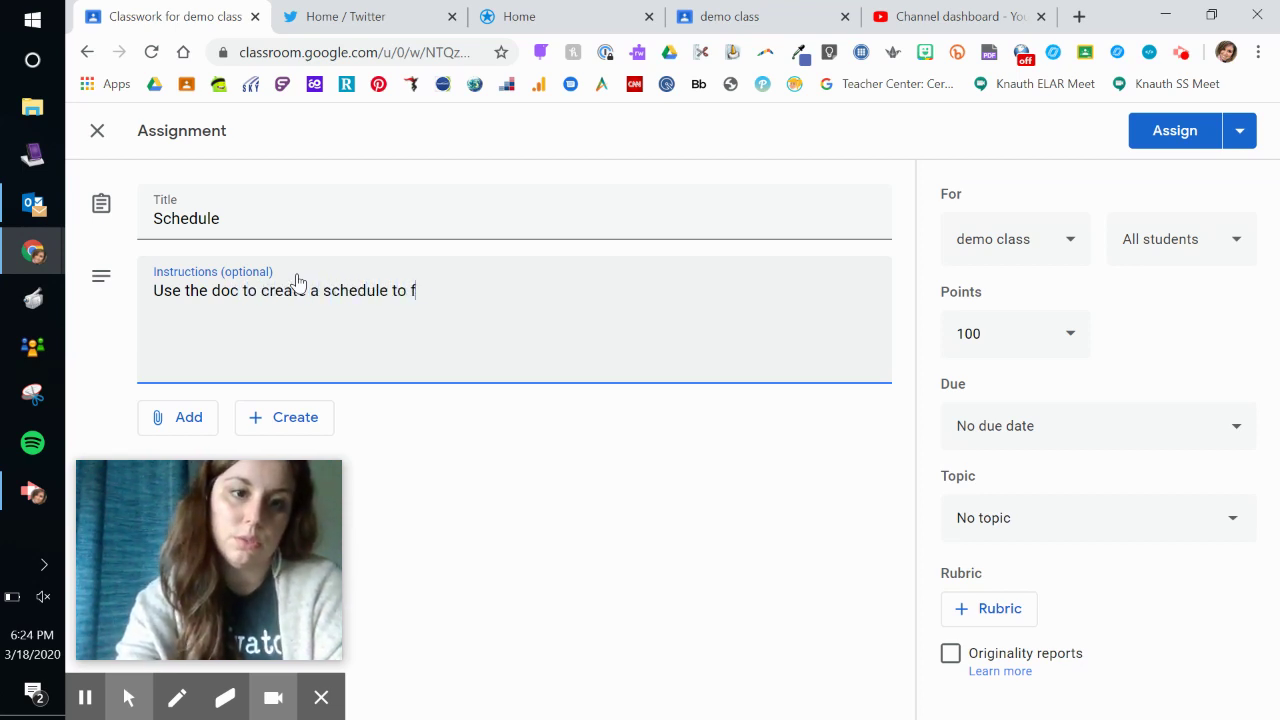
{"action": "type", "text": "ollow daily fo"}
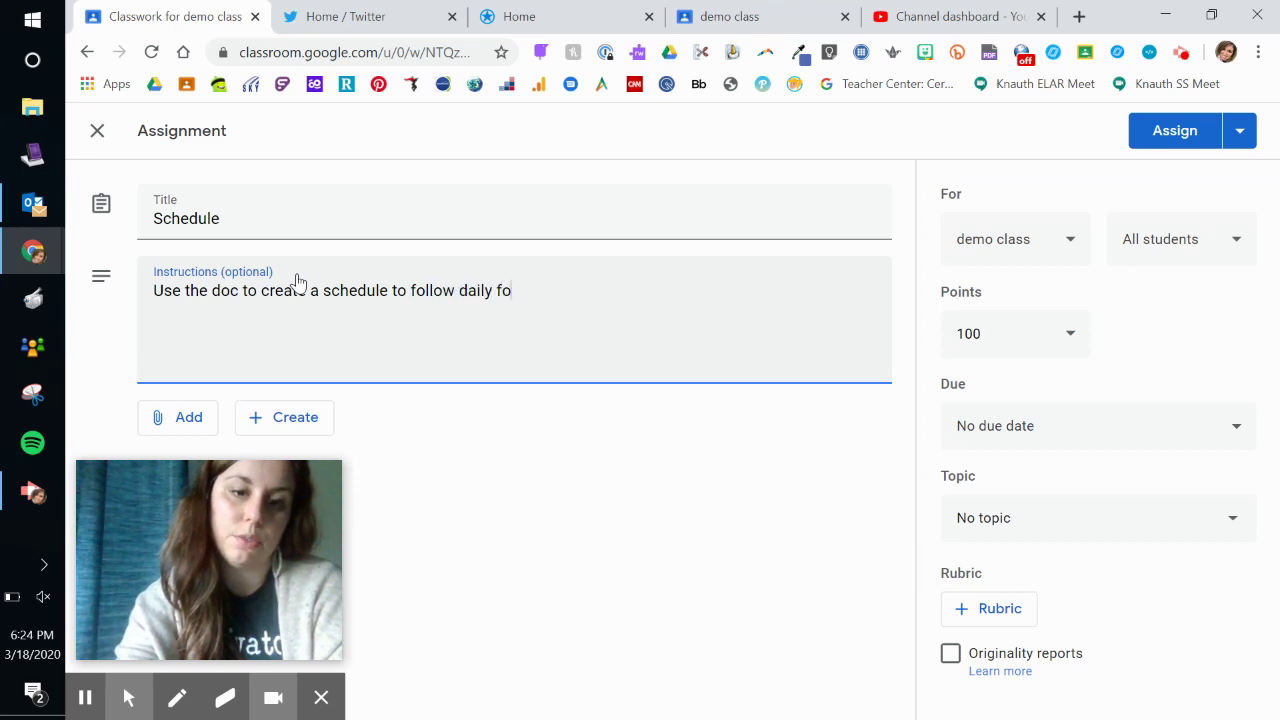
{"action": "type", "text": "r your onlin"}
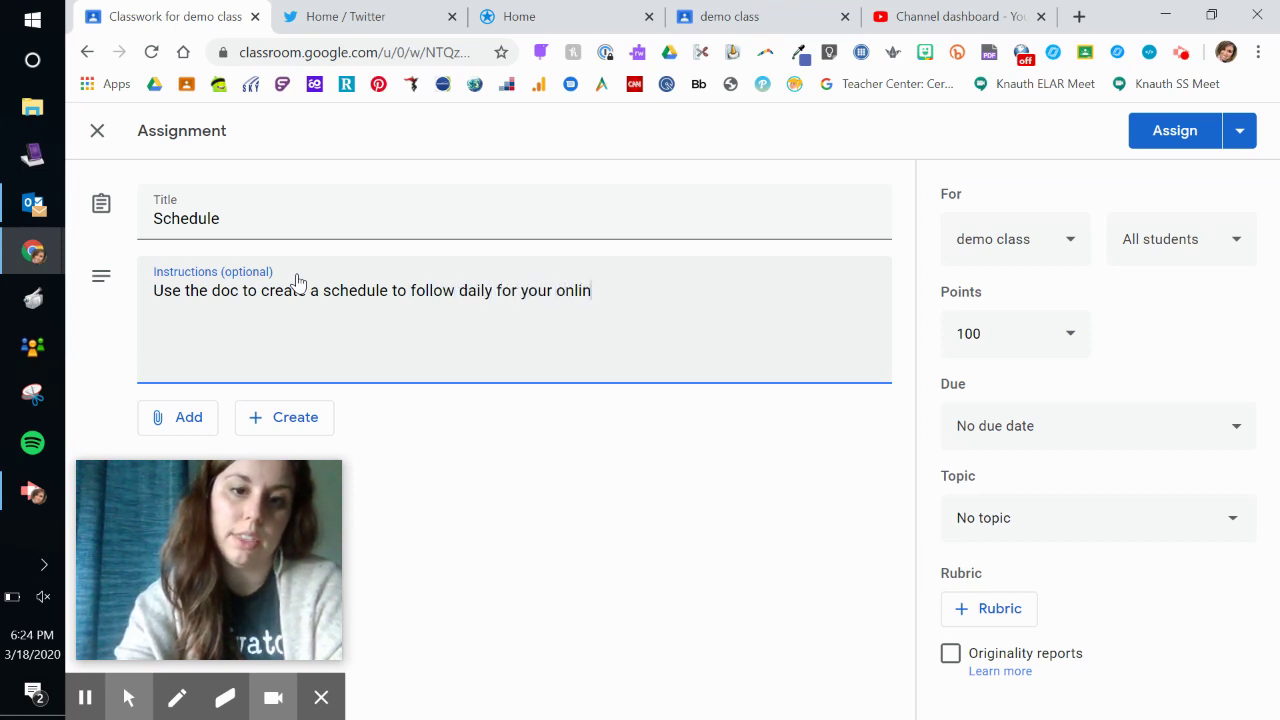
{"action": "type", "text": "e learn"}
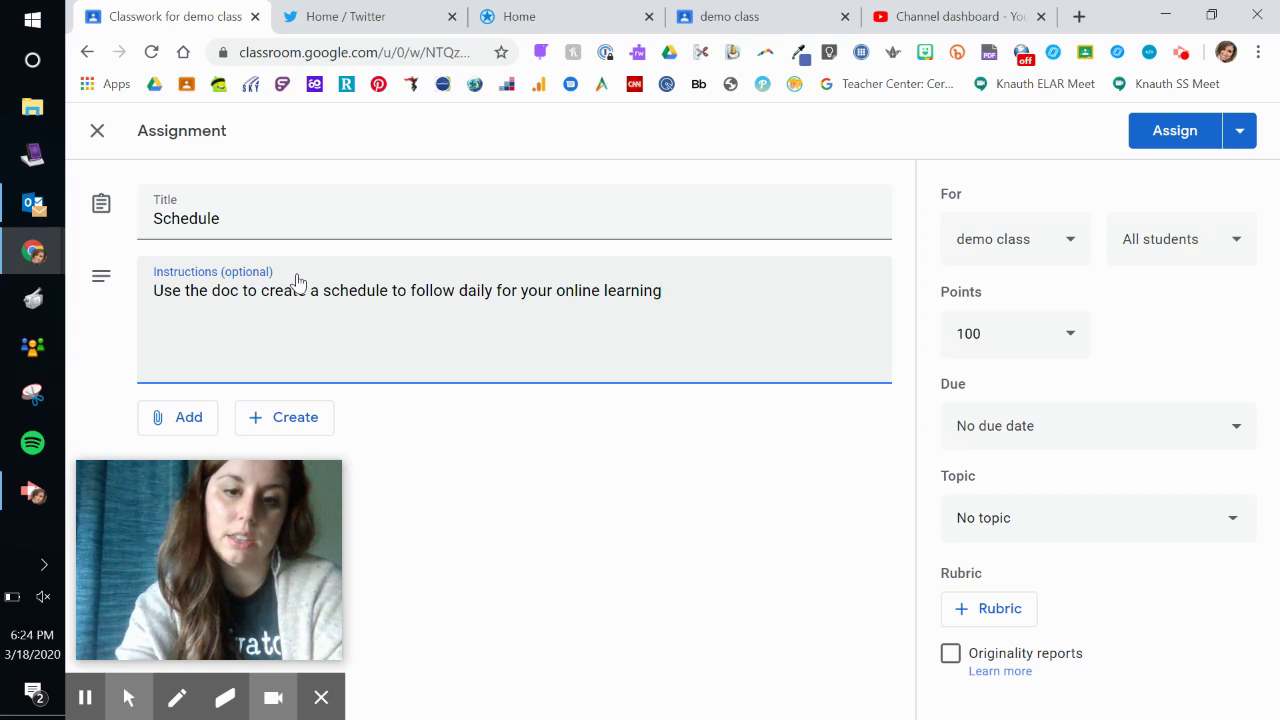
{"action": "type", "text": "ing at home"}
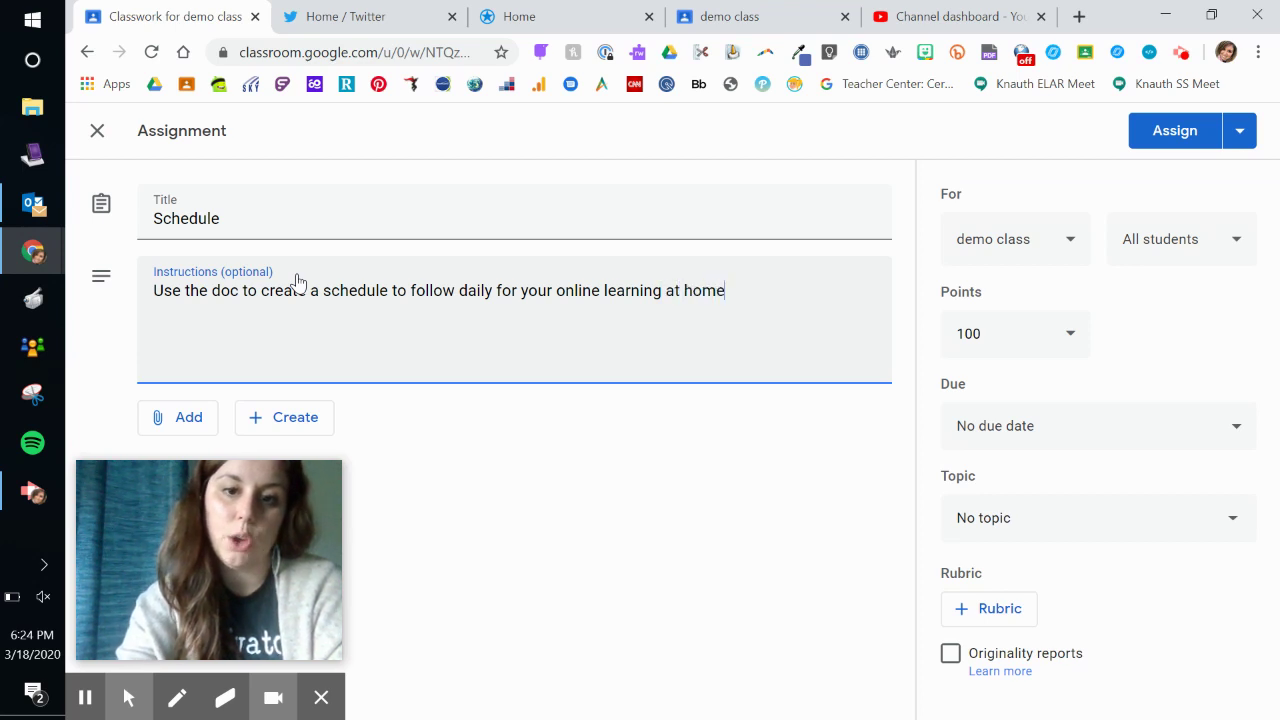
{"action": "type", "text": "."}
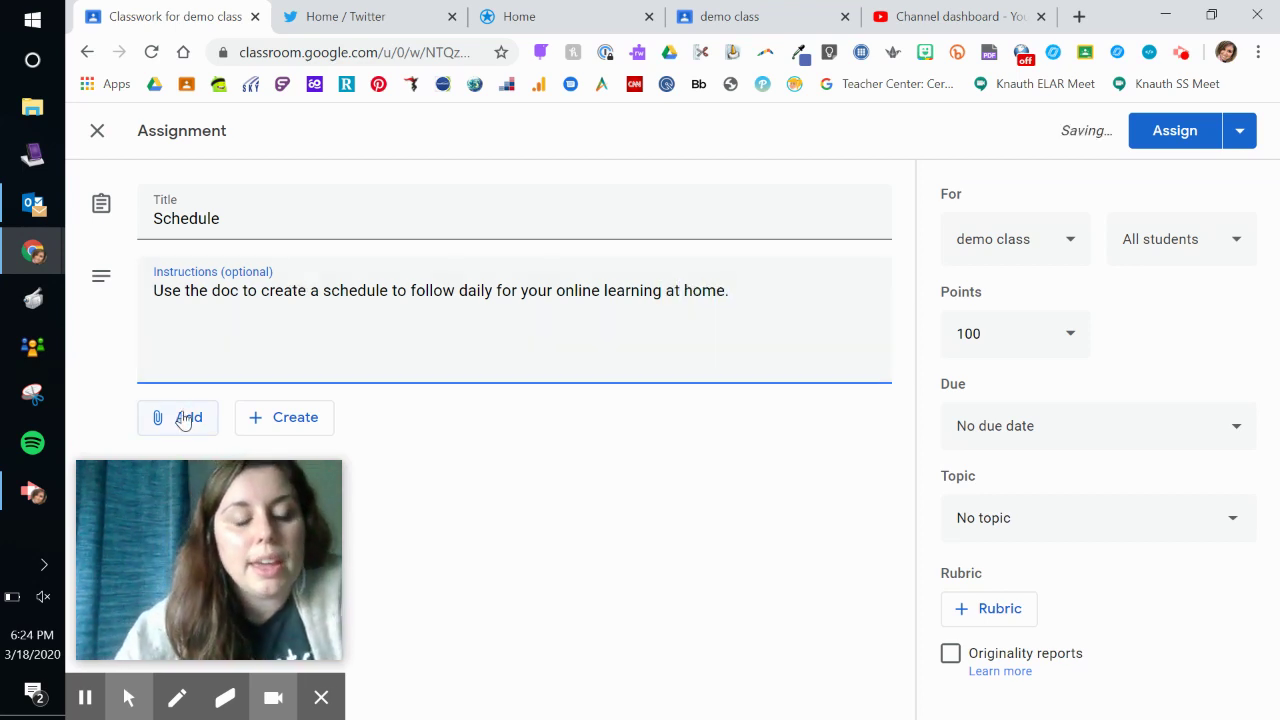
- Attach the My Daily Schedule document from Google Drive to the assignment
{"action": "left_click", "coordinate": [184, 419]}
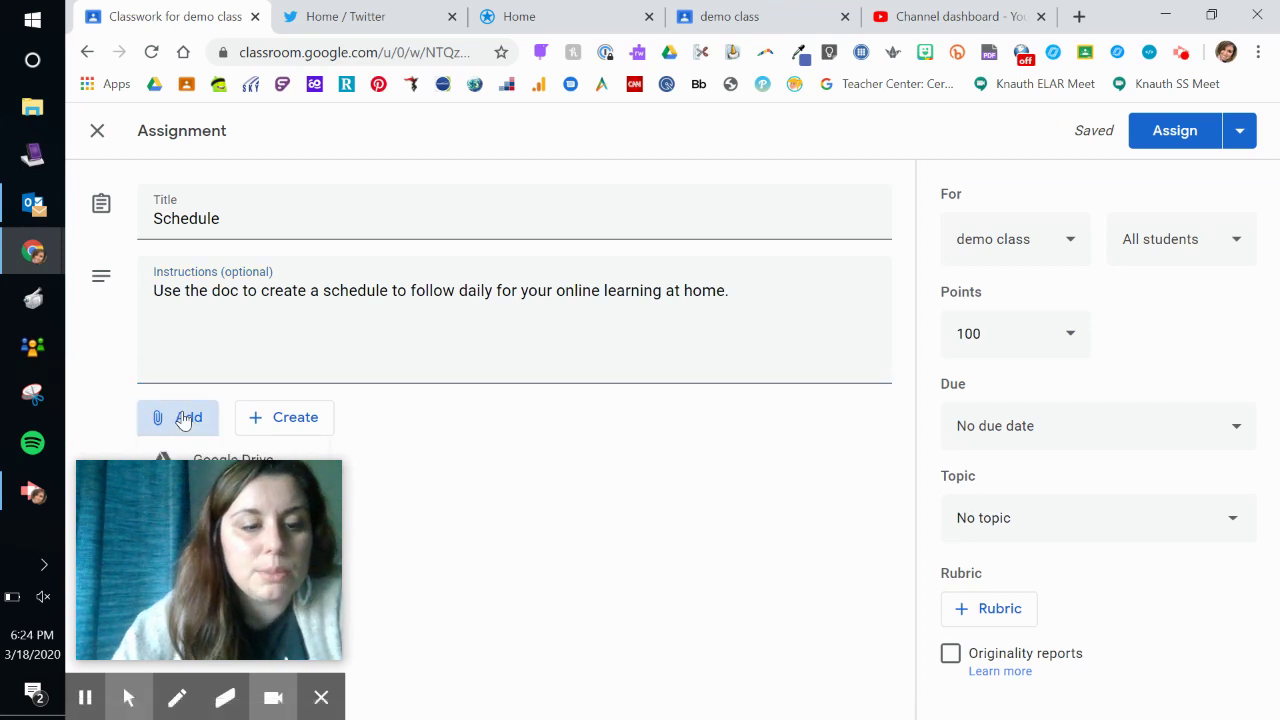
{"action": "left_click_drag", "start_coordinate": [190, 546], "coordinate": [638, 656]}
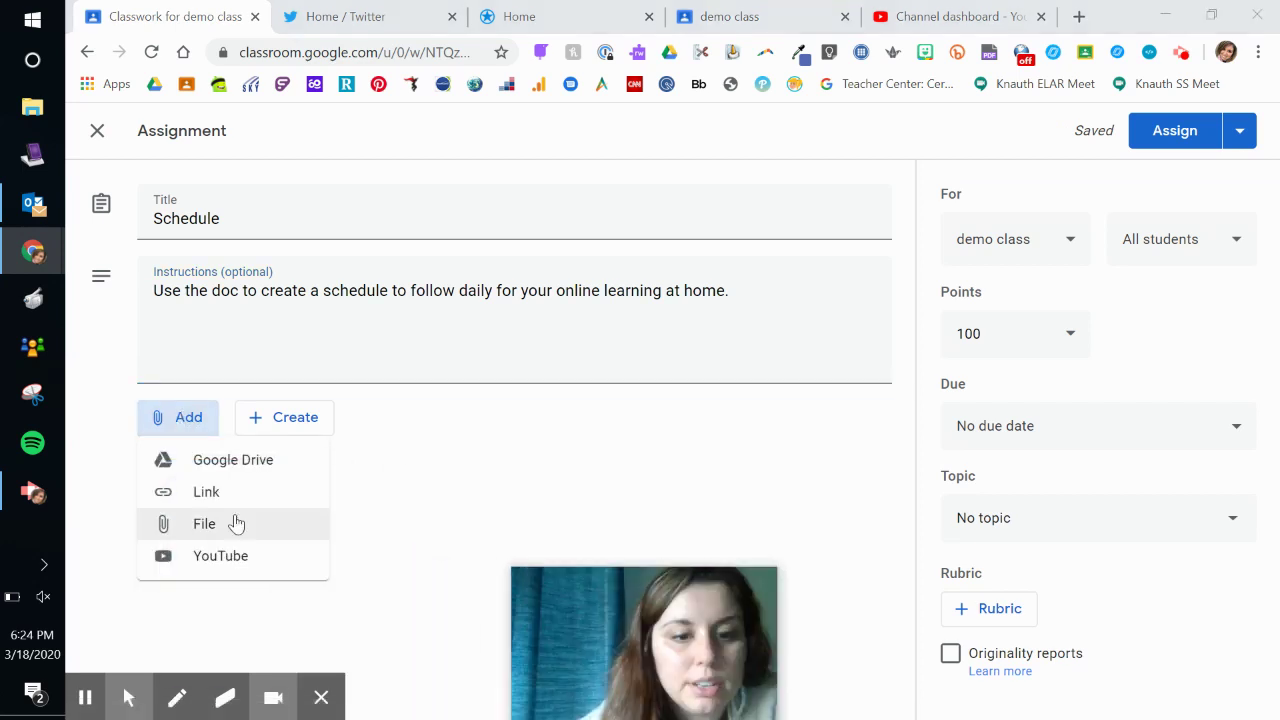
{"action": "left_click", "coordinate": [224, 463]}
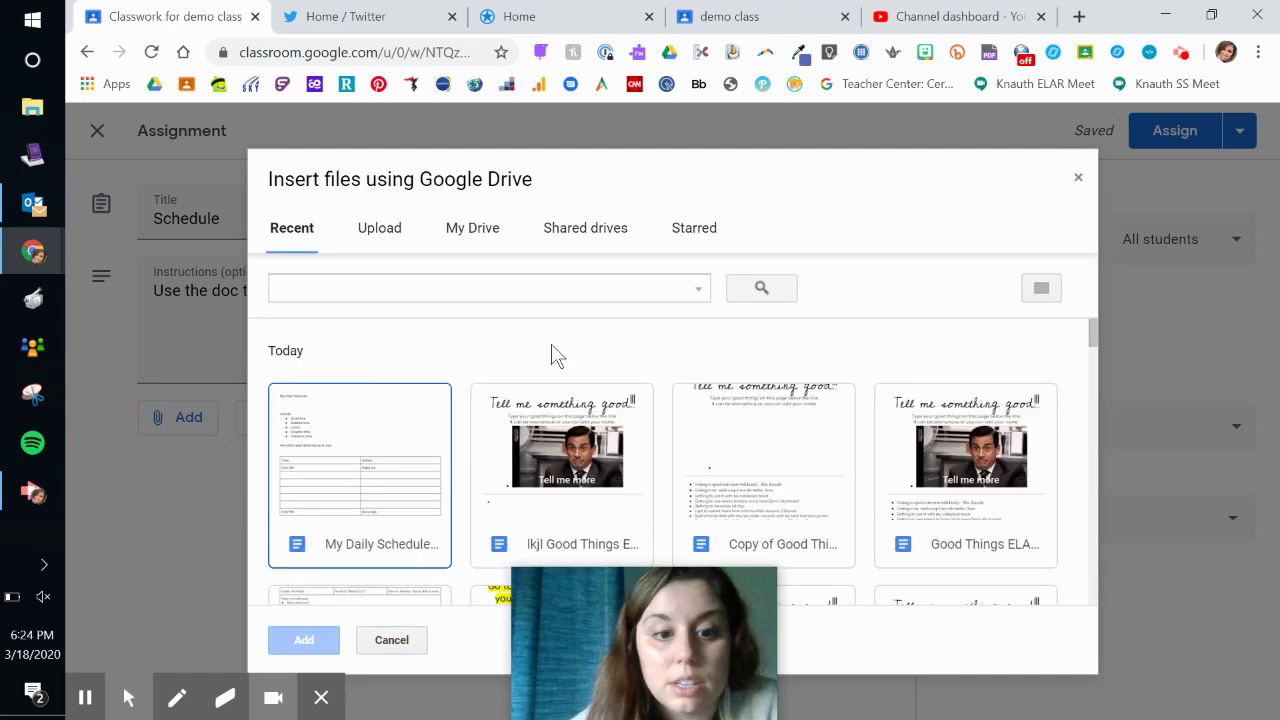
{"action": "left_click", "coordinate": [366, 499]}
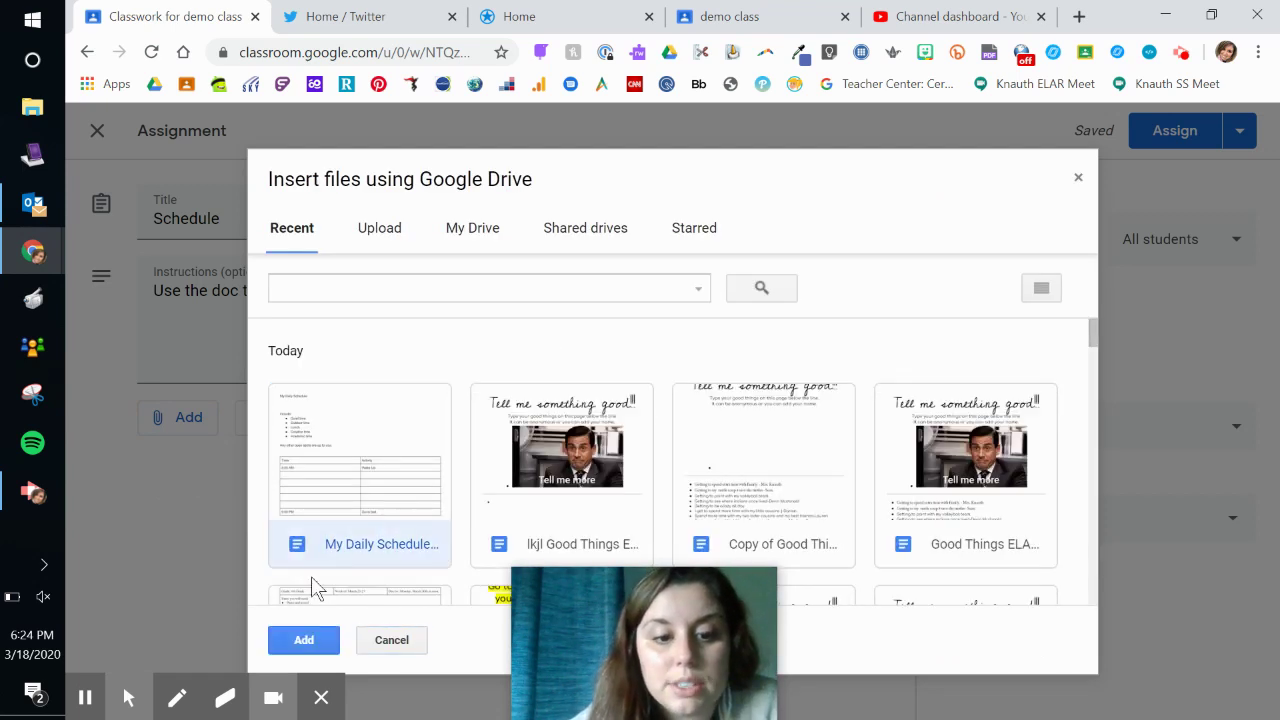
{"action": "left_click", "coordinate": [320, 648]}
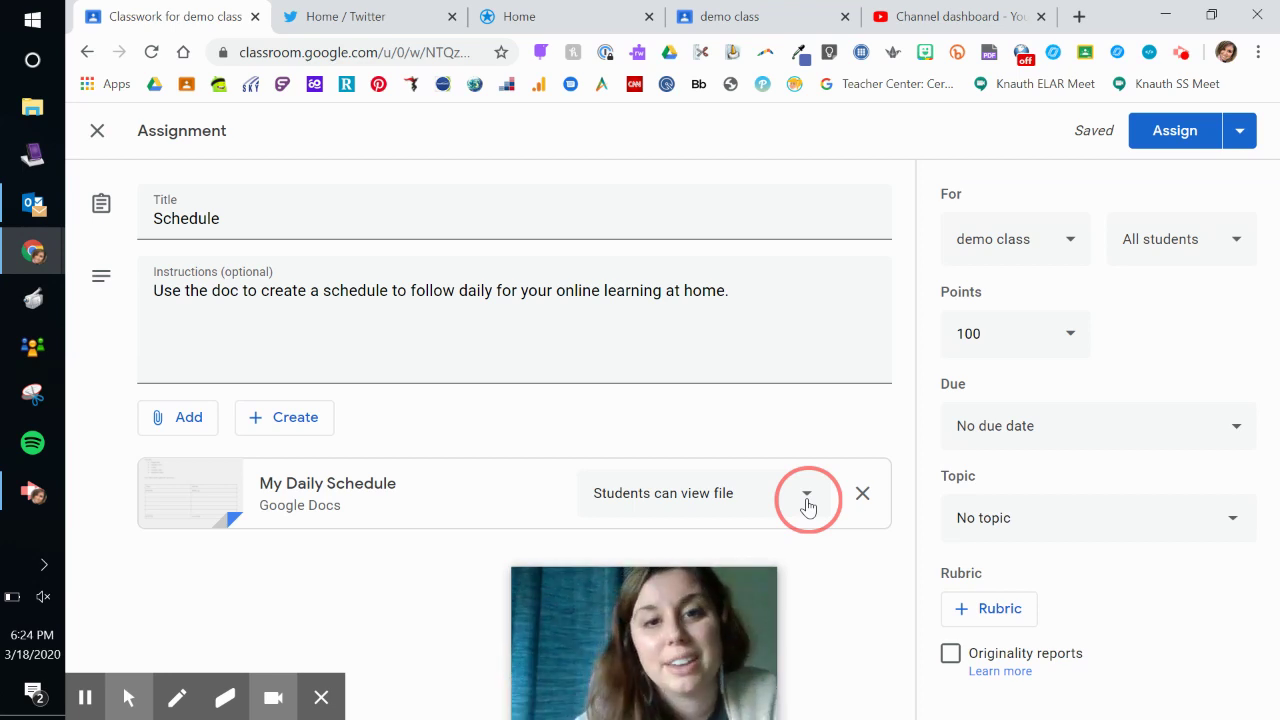
- Set the My Daily Schedule attachment to "Make a copy for each student"
{"action": "left_click", "coordinate": [806, 497]}
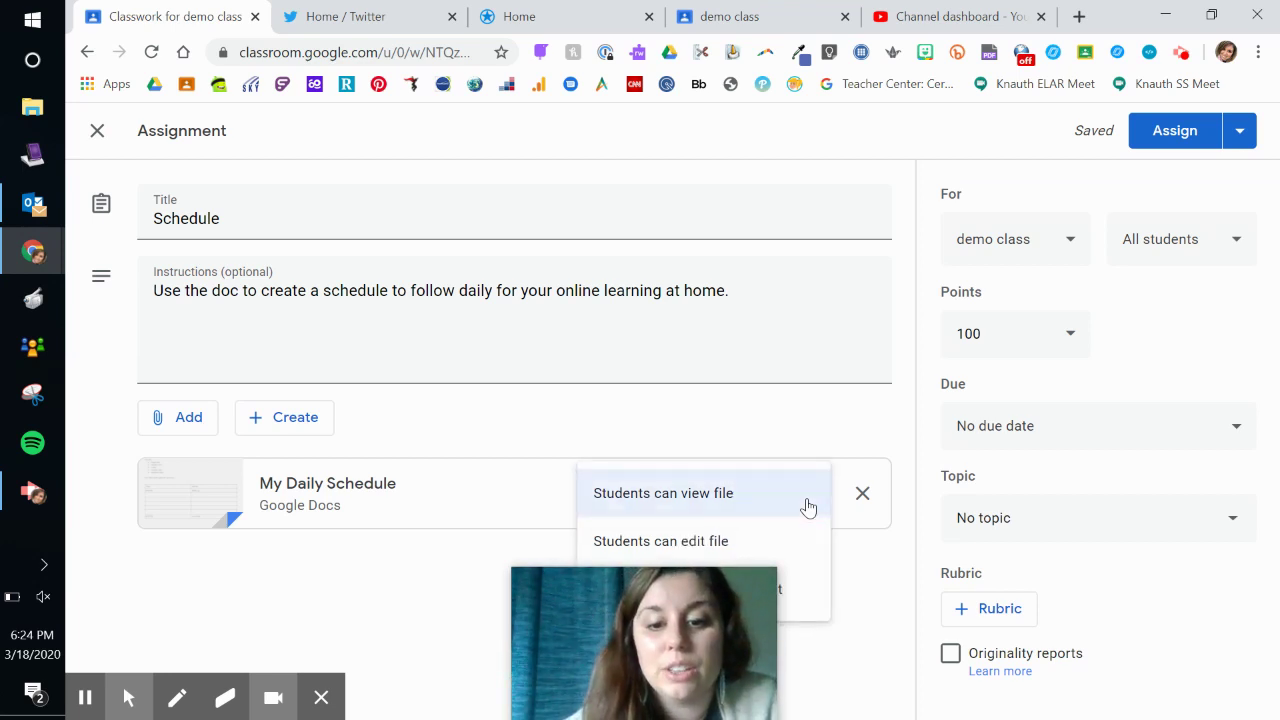
{"action": "left_click_drag", "start_coordinate": [654, 653], "coordinate": [358, 592]}
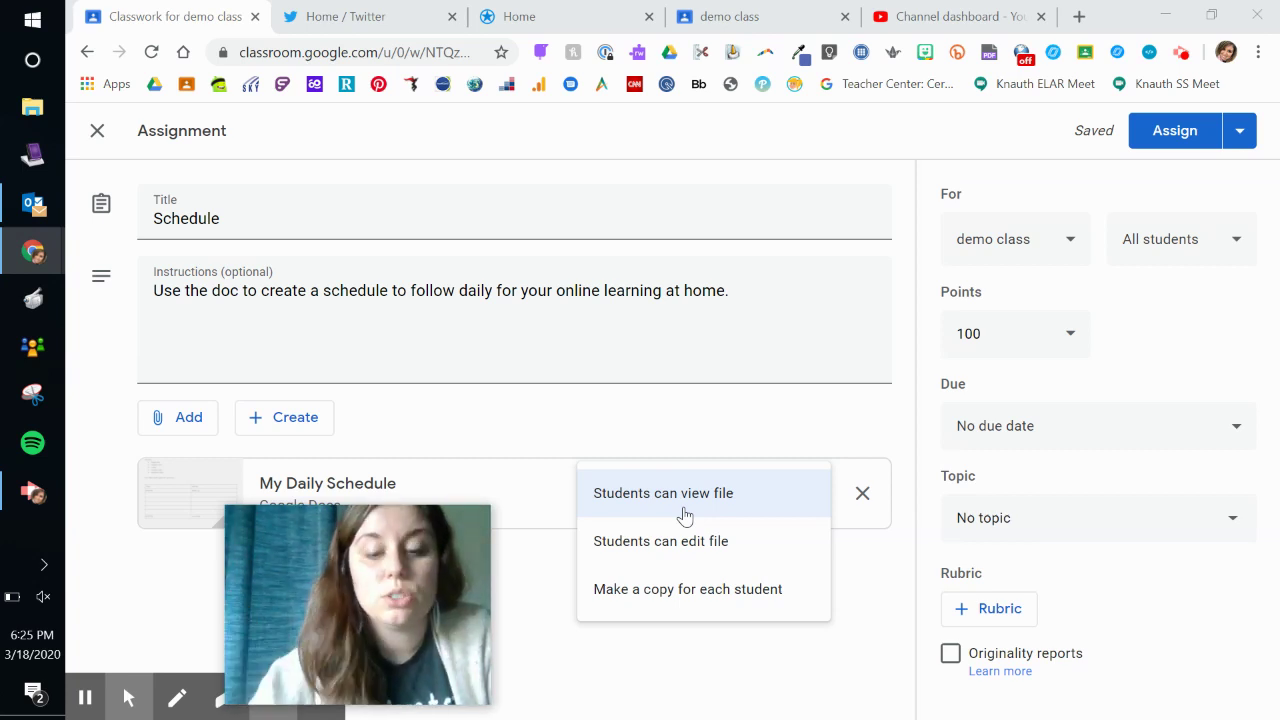
{"action": "left_click", "coordinate": [663, 591]}
{"action": "left_click", "coordinate": [729, 594]}
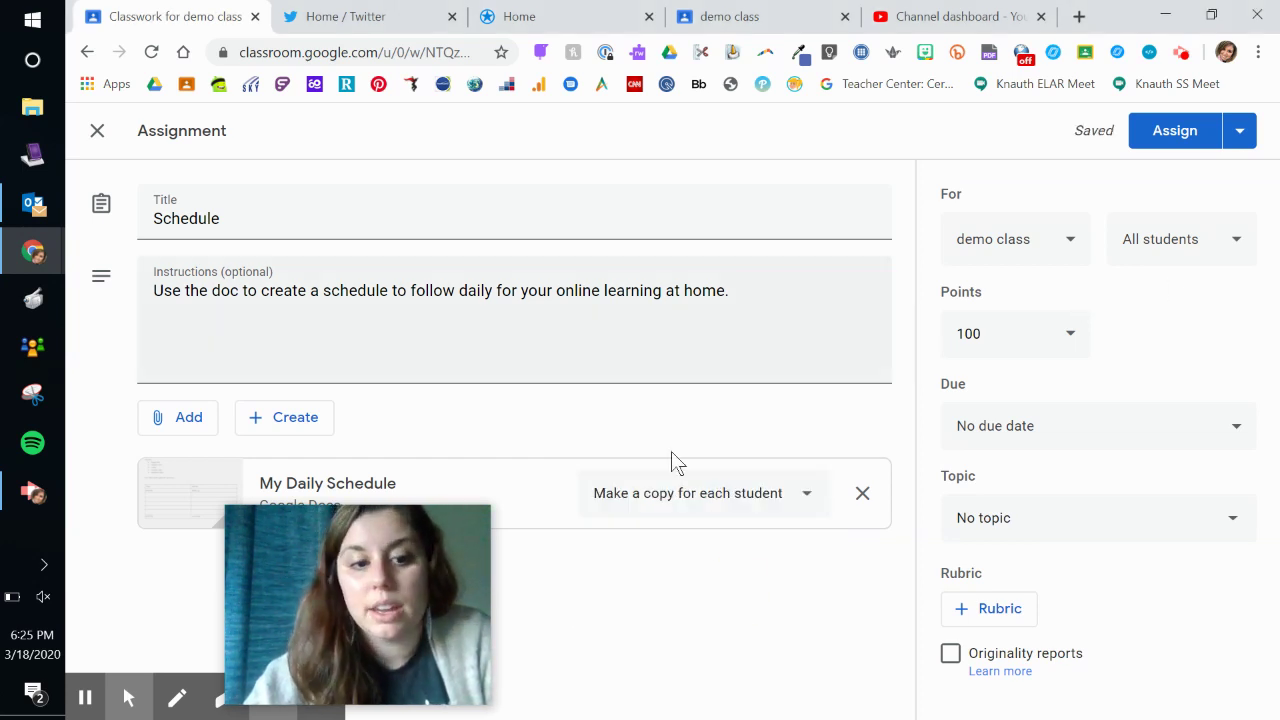
- Create a new blank Google Docs attachment for the assignment and return to the assignment page
{"action": "left_click", "coordinate": [297, 430]}
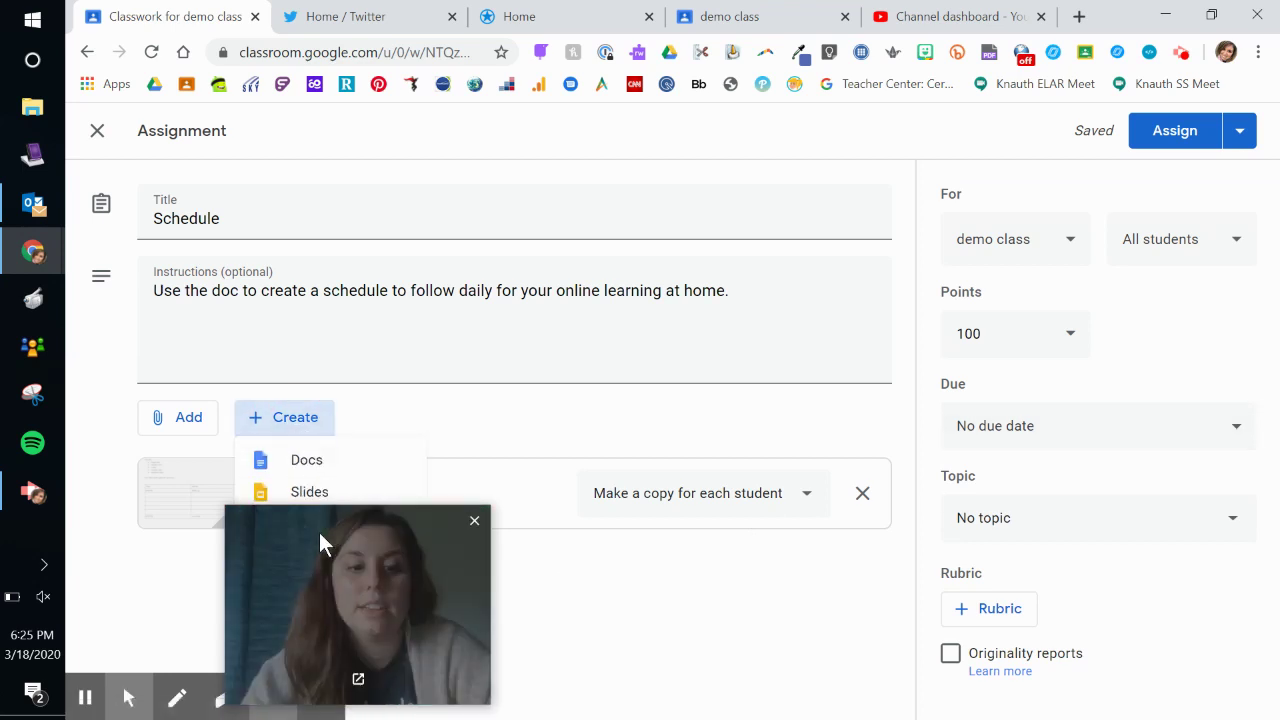
{"action": "left_click_drag", "start_coordinate": [371, 625], "coordinate": [743, 604]}
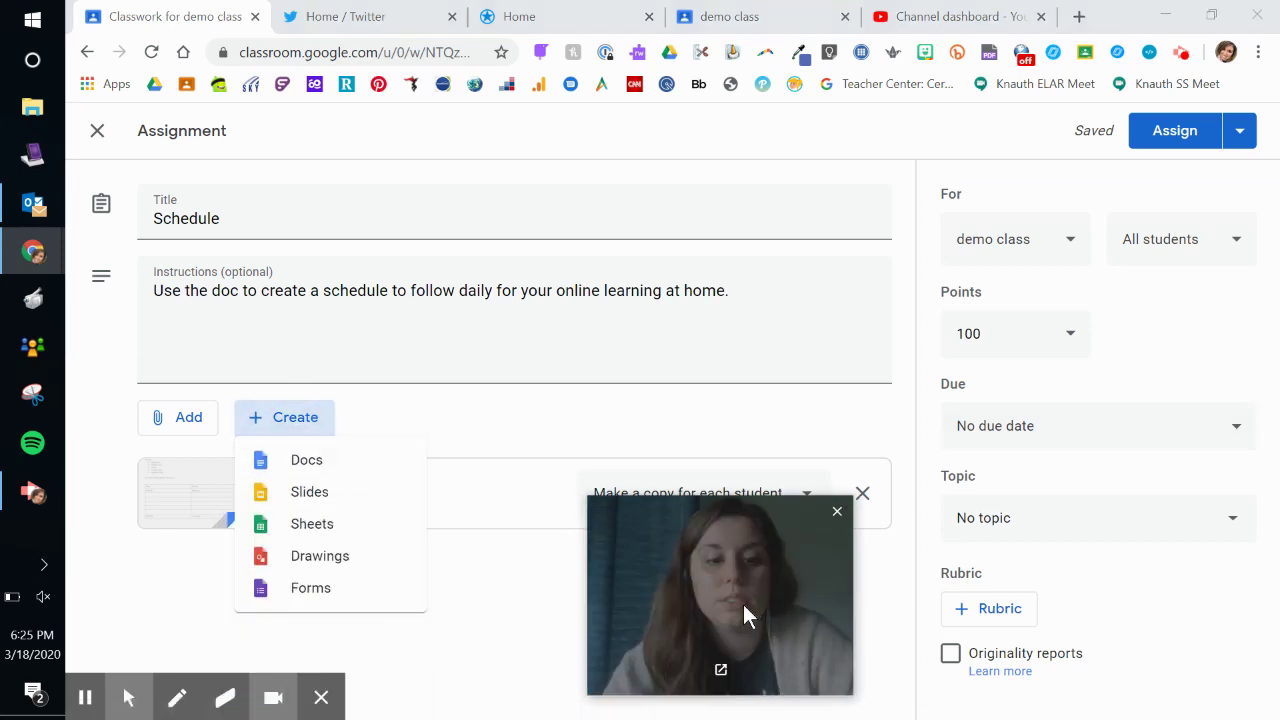
{"action": "left_click", "coordinate": [312, 466]}
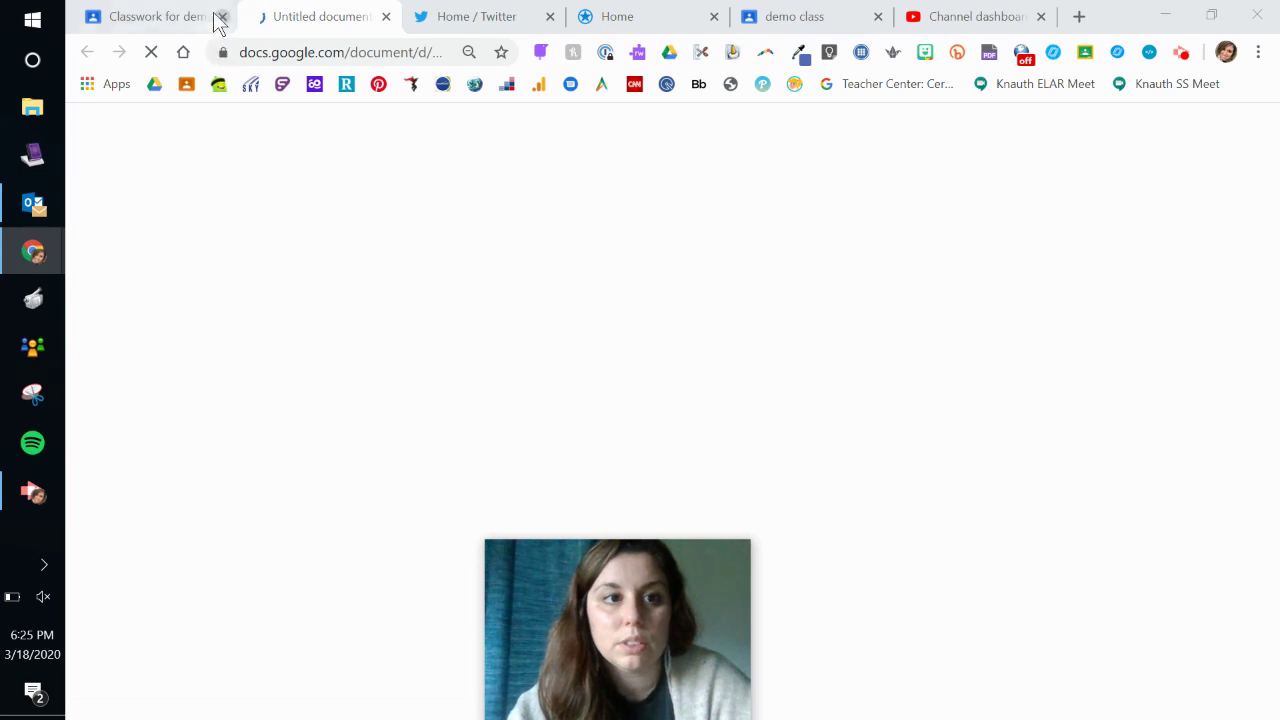
{"action": "left_click", "coordinate": [160, 20]}
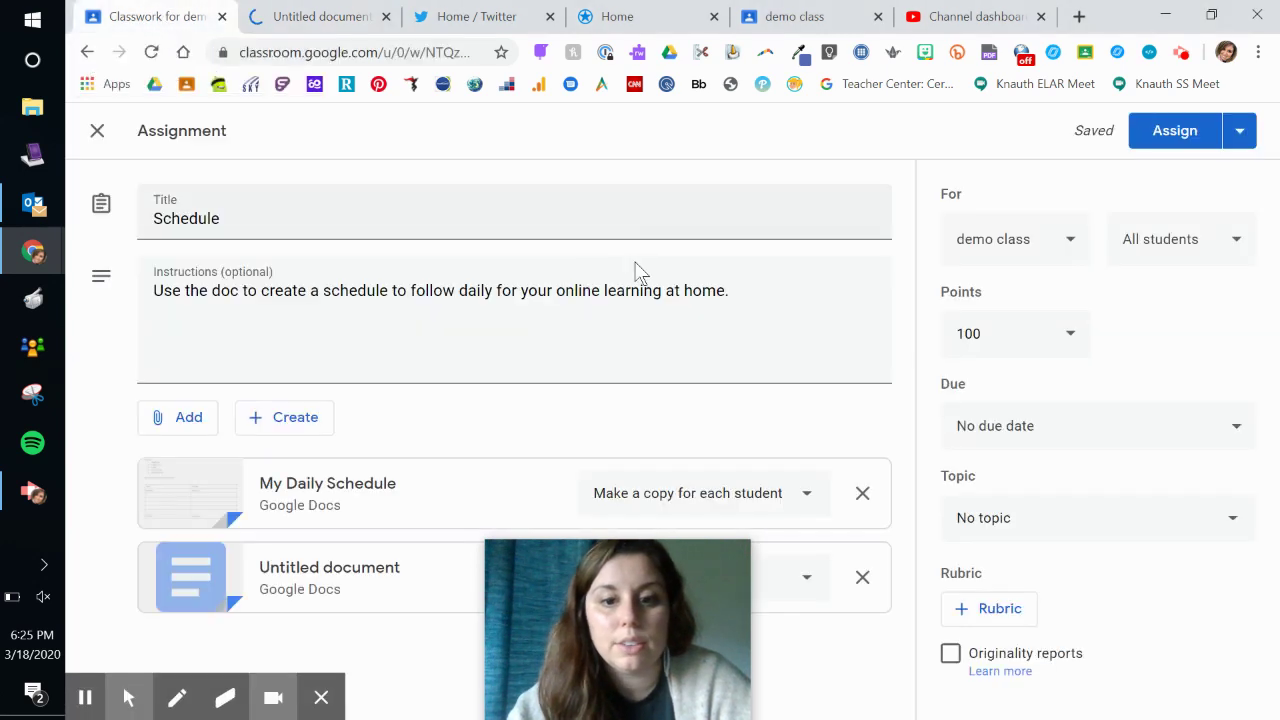
- Set the untitled document attachment to "Make a copy for each student"
{"action": "left_click_drag", "start_coordinate": [586, 634], "coordinate": [1109, 612]}
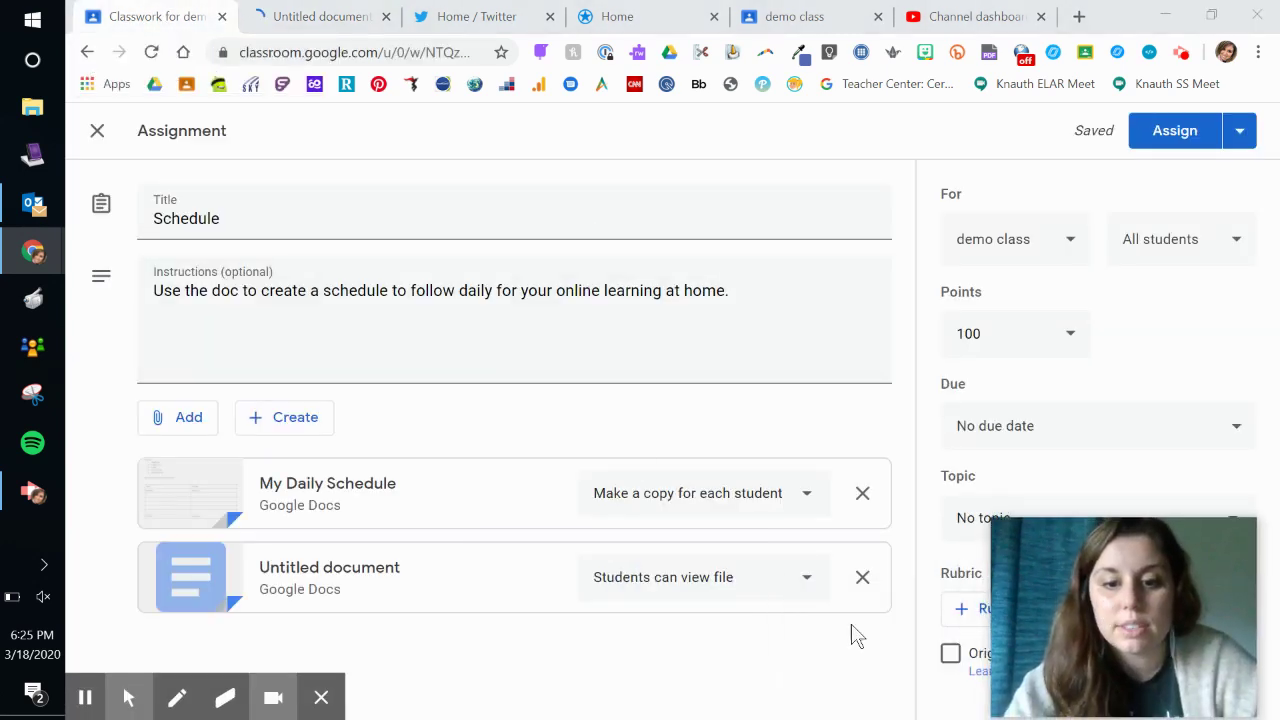
{"action": "left_click", "coordinate": [792, 588]}
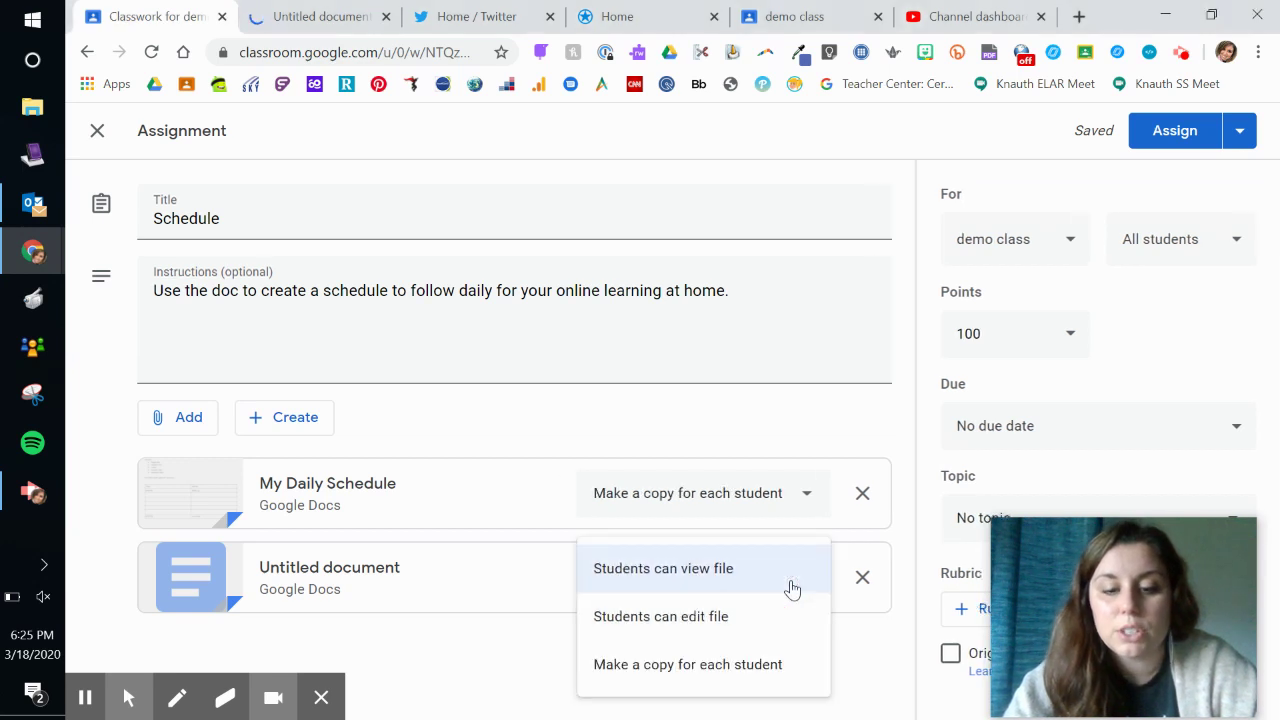
{"action": "left_click", "coordinate": [672, 668]}
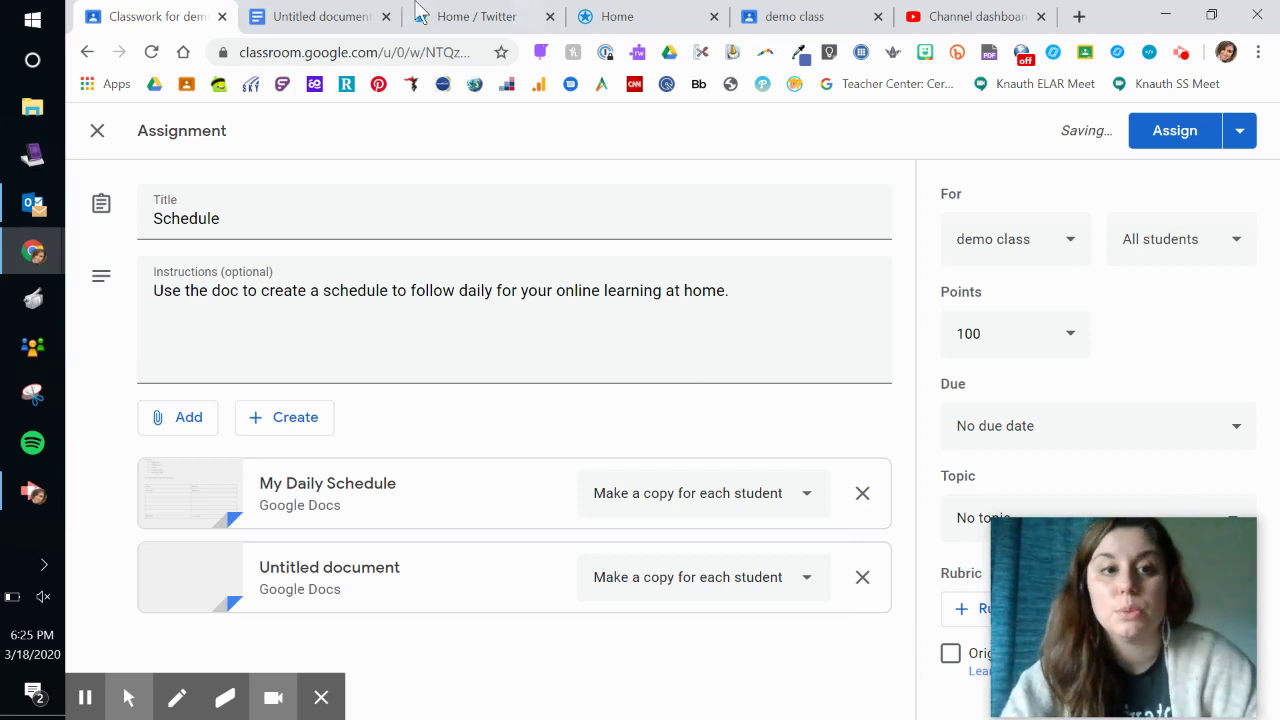
- Open the untitled document and rename it "my new document"
{"action": "left_click", "coordinate": [310, 17]}
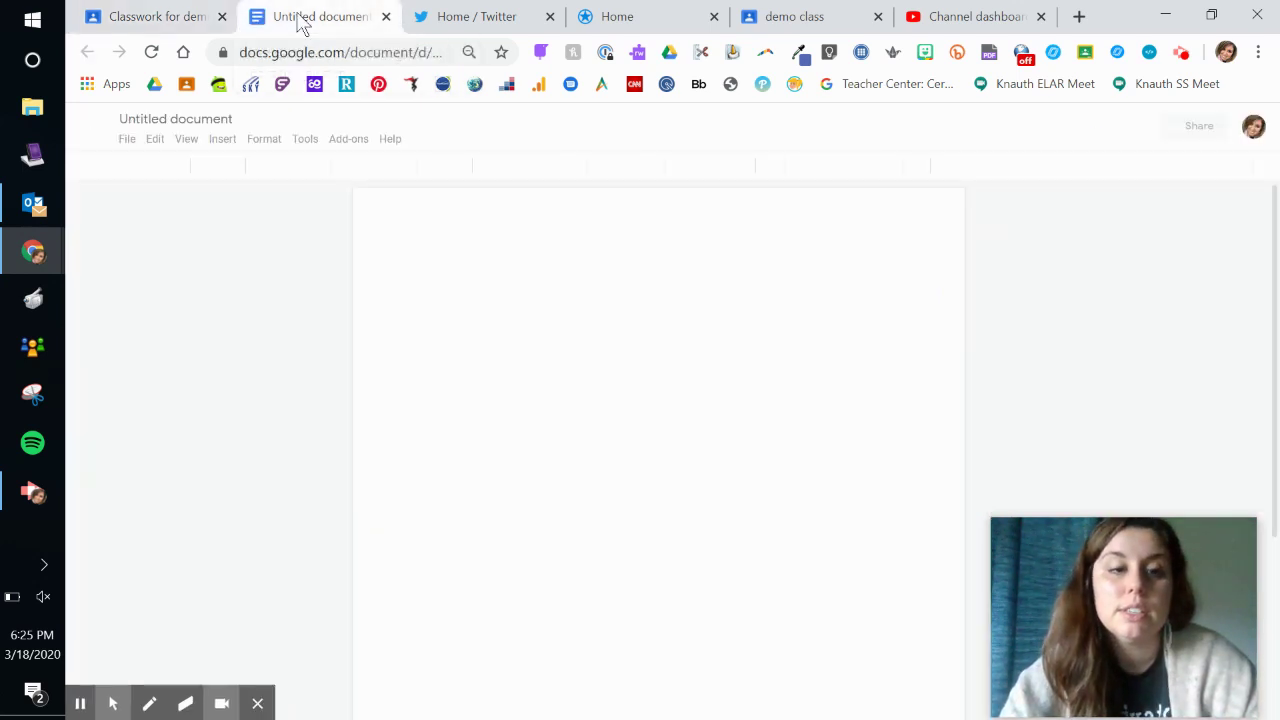
{"action": "left_click", "coordinate": [224, 121]}
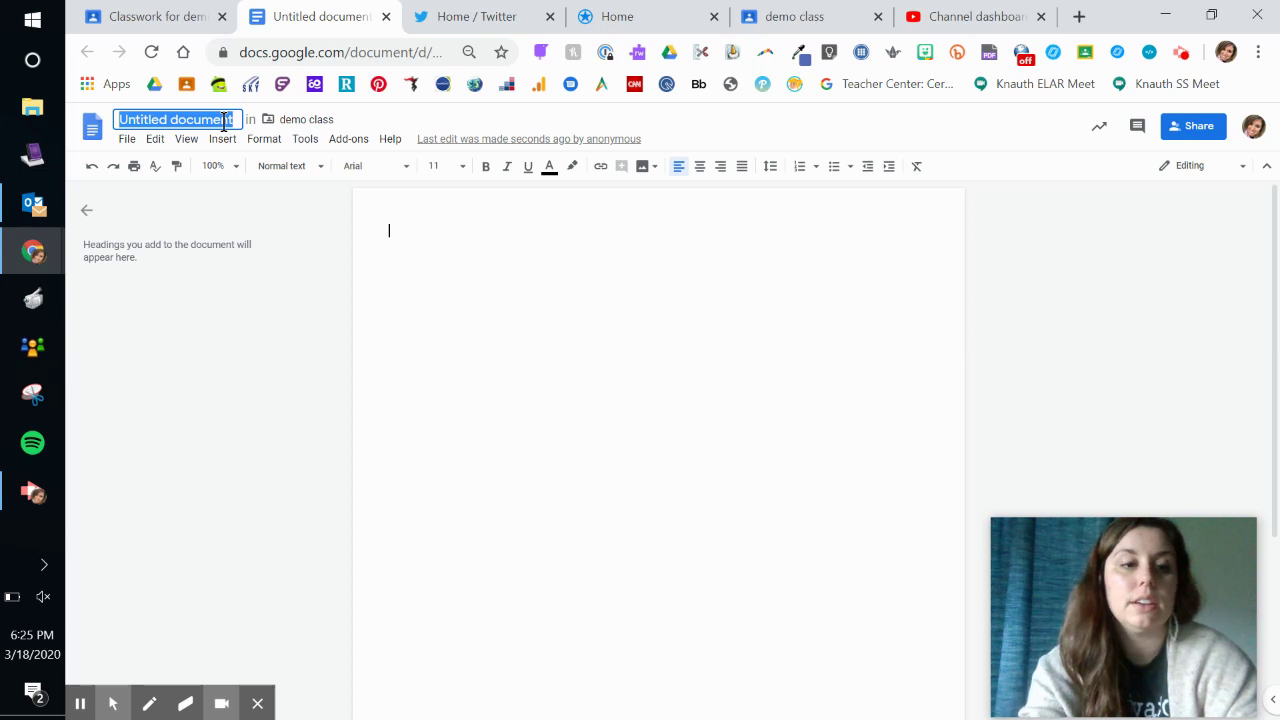
{"action": "type", "text": "my new"}
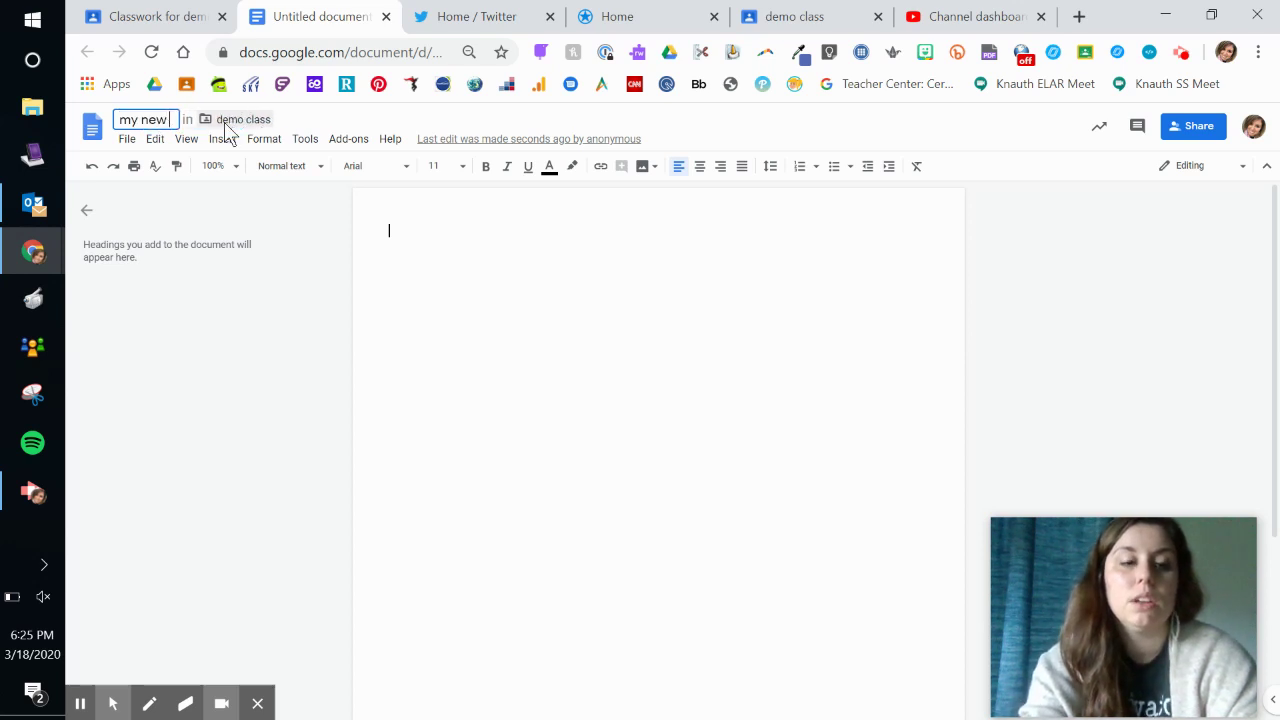
{"action": "type", "text": " document"}
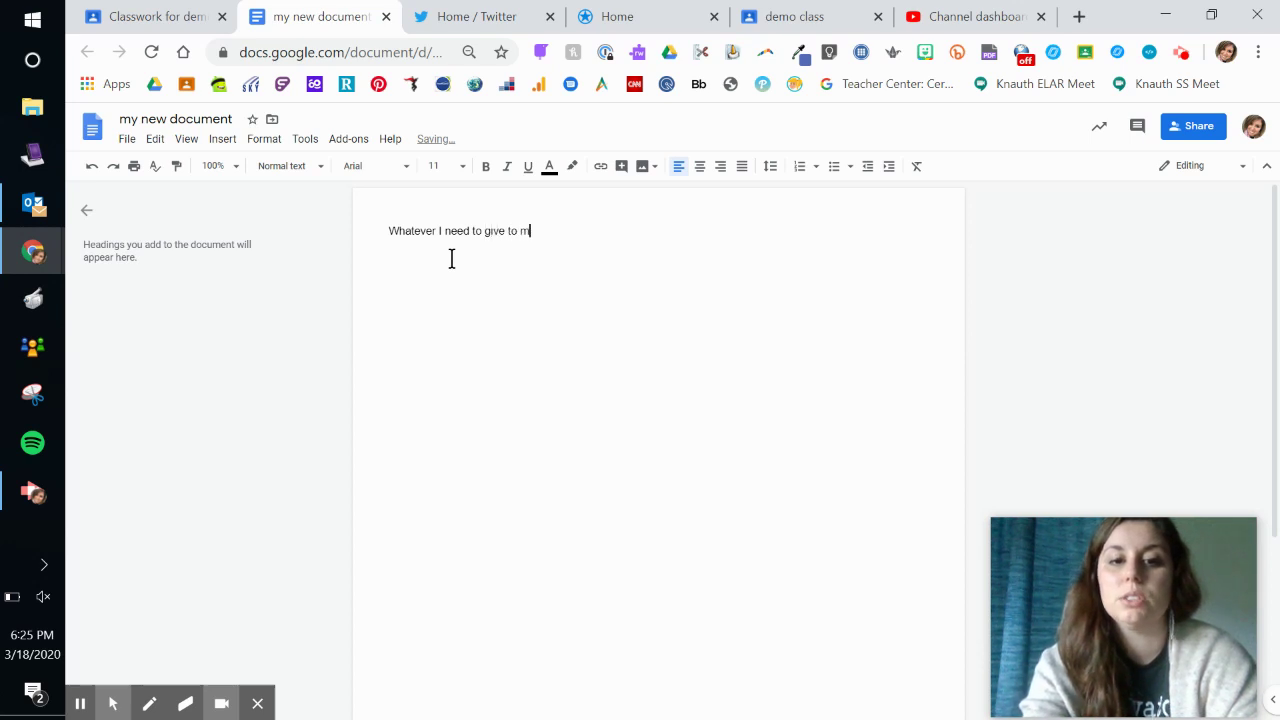
- Write "Whatever I need to give to my students in here." in the document body and start a new line
{"action": "type", "text": "y students in"}
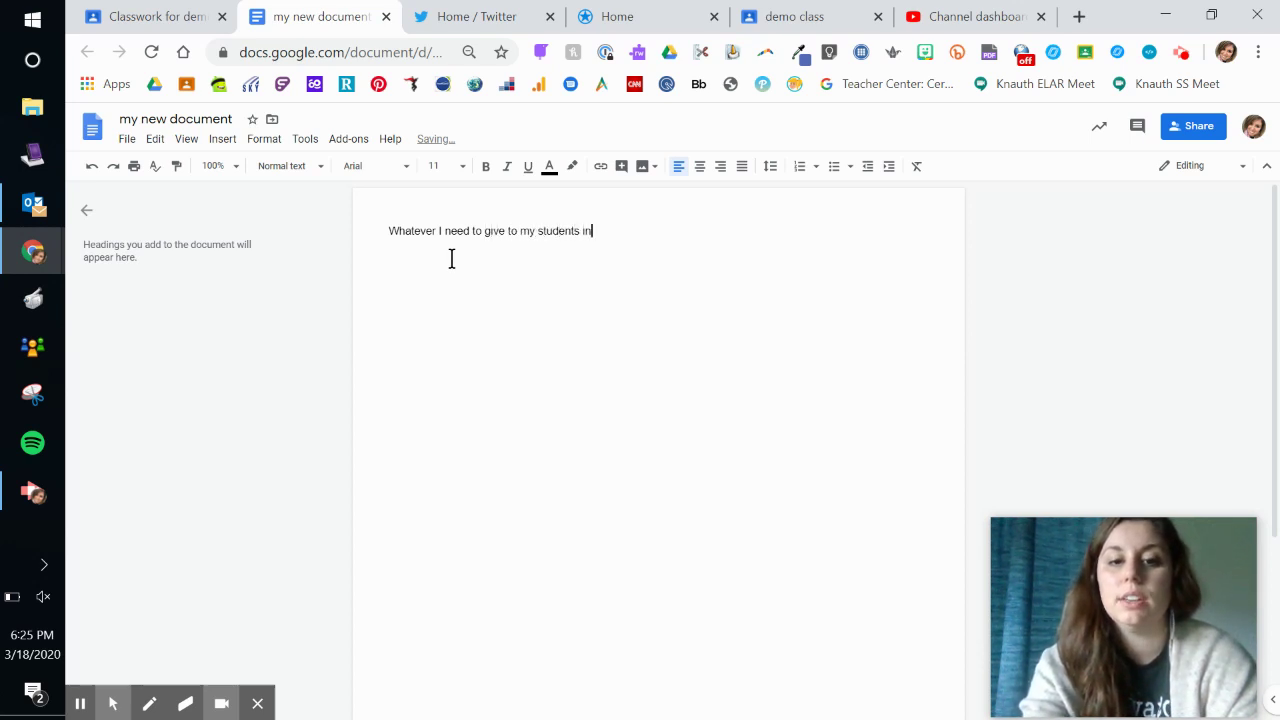
{"action": "type", "text": " here."}
{"action": "key", "text": "Return"}
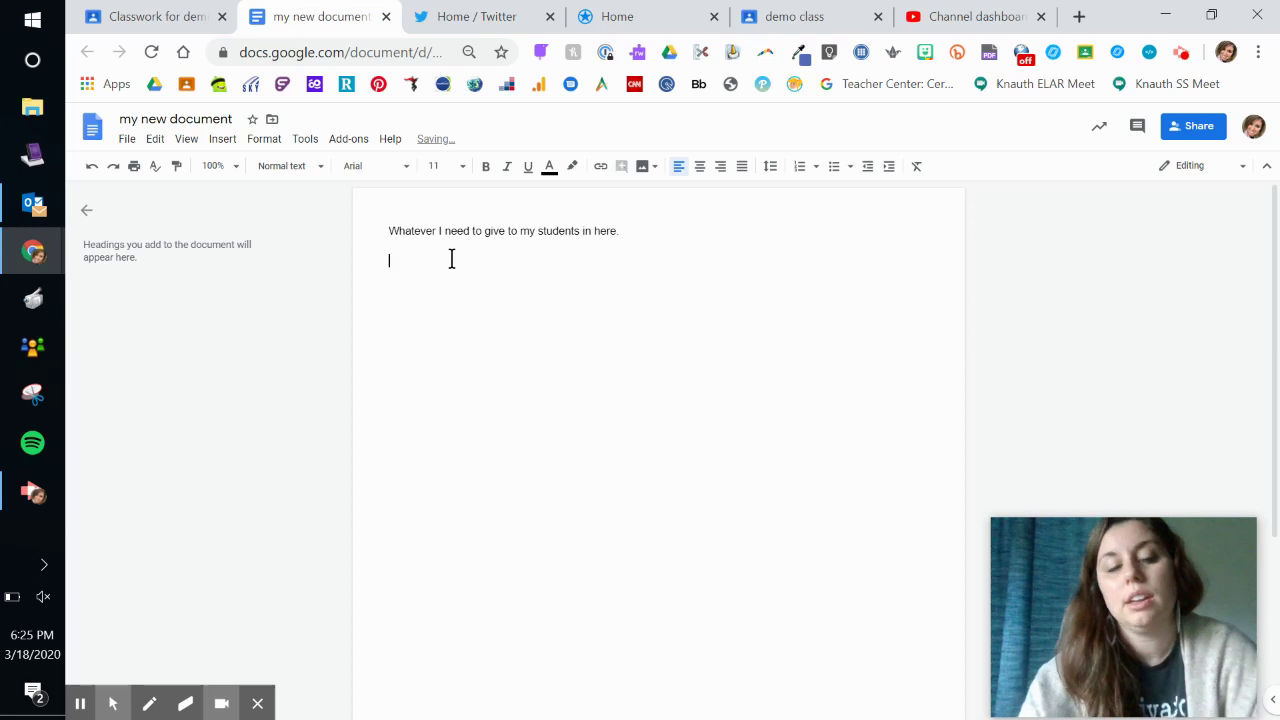
- Insert a table with three columns and six rows below the text, and close the document to return to the assignment
{"action": "left_click", "coordinate": [221, 139]}
{"action": "left_click", "coordinate": [332, 193]}
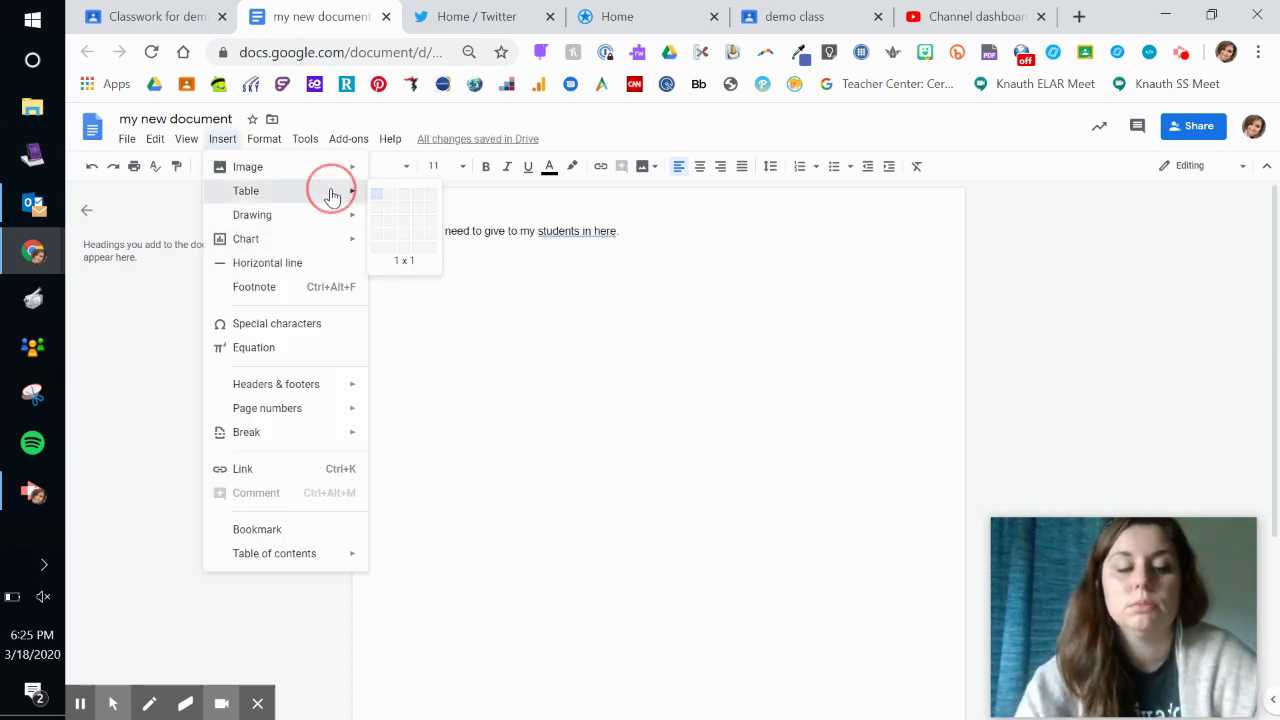
{"action": "left_click", "coordinate": [409, 273]}
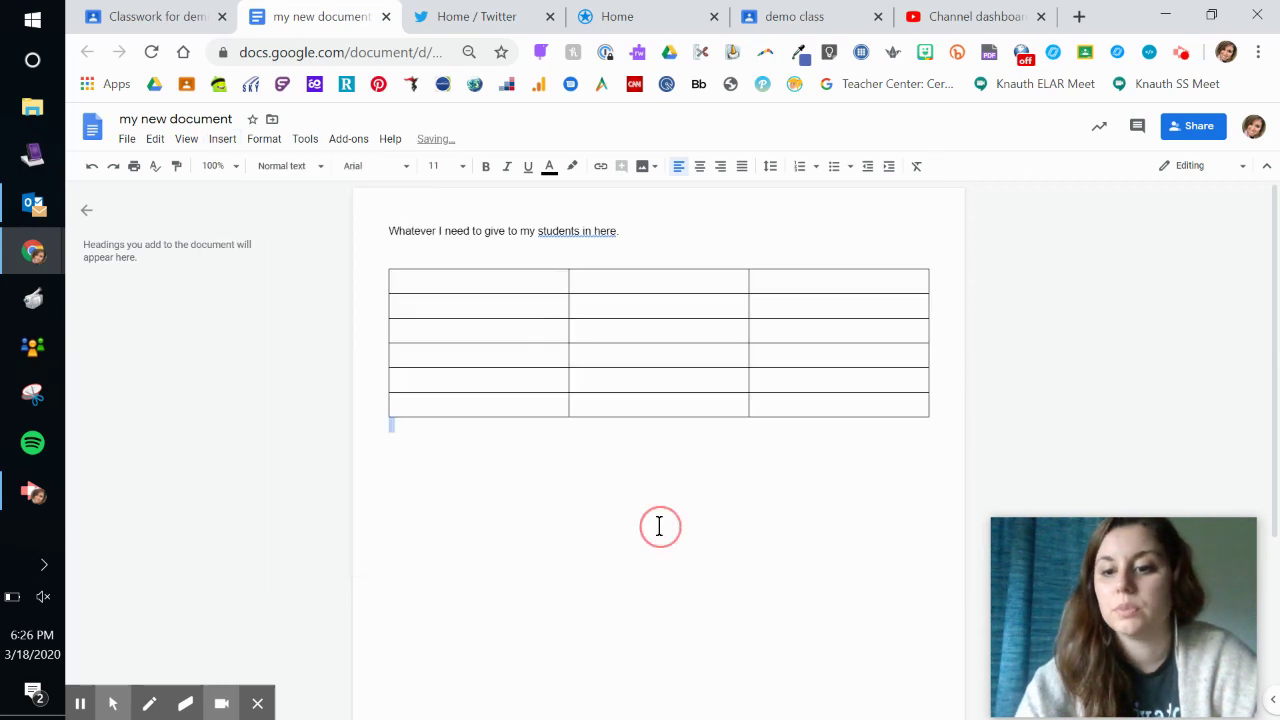
{"action": "left_click", "coordinate": [386, 17]}
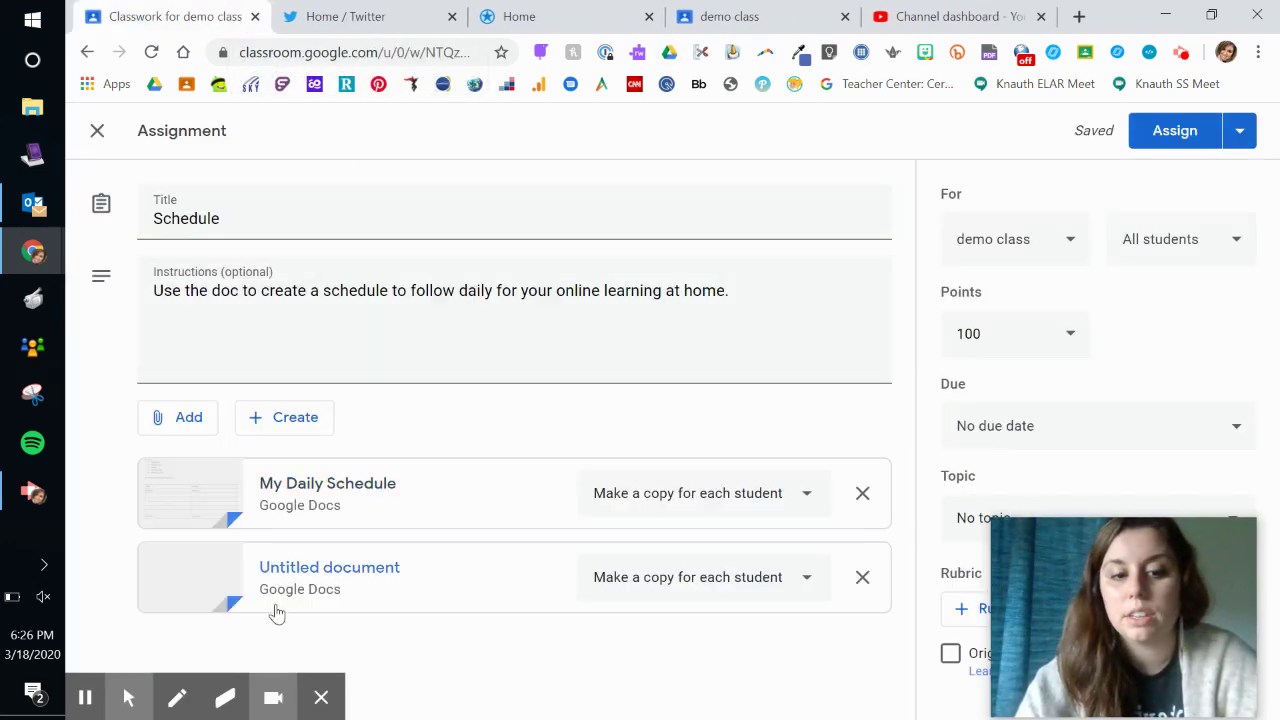
{"action": "mouse_move", "coordinate": [993, 611]}
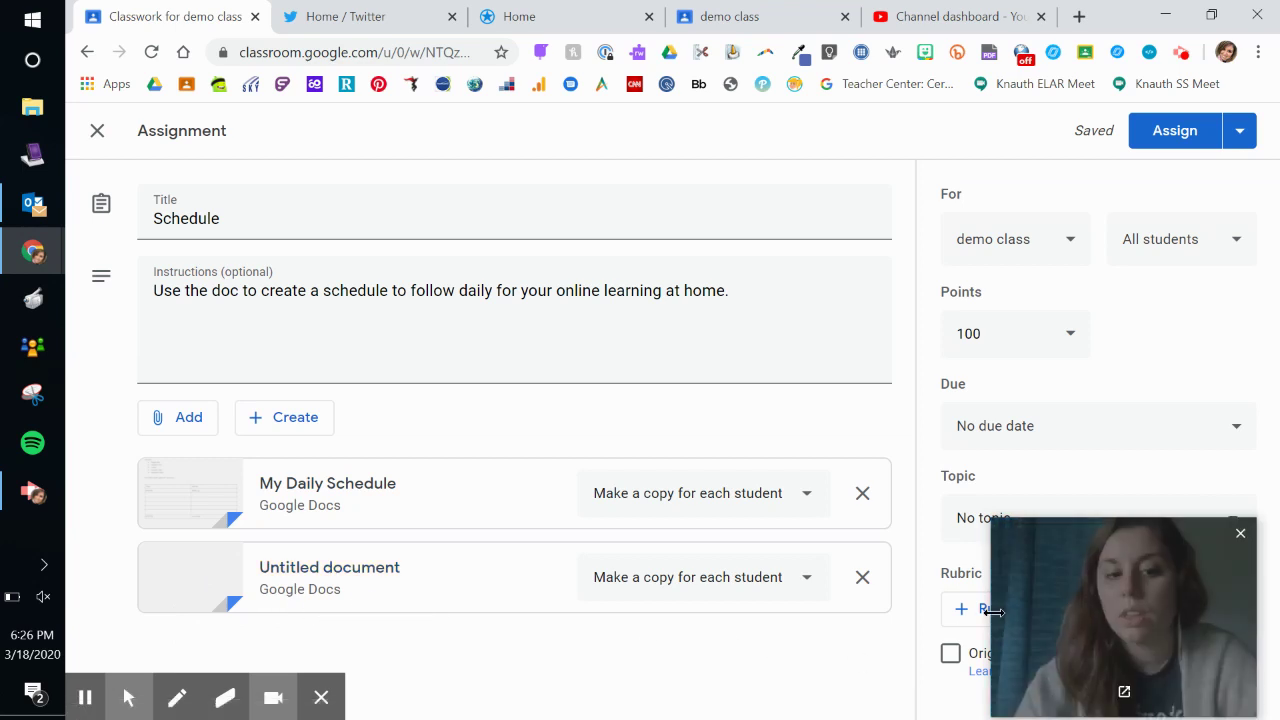
- Review which classes and students the assignment can go to and which points options are available
{"action": "left_click_drag", "start_coordinate": [1140, 600], "coordinate": [568, 590]}
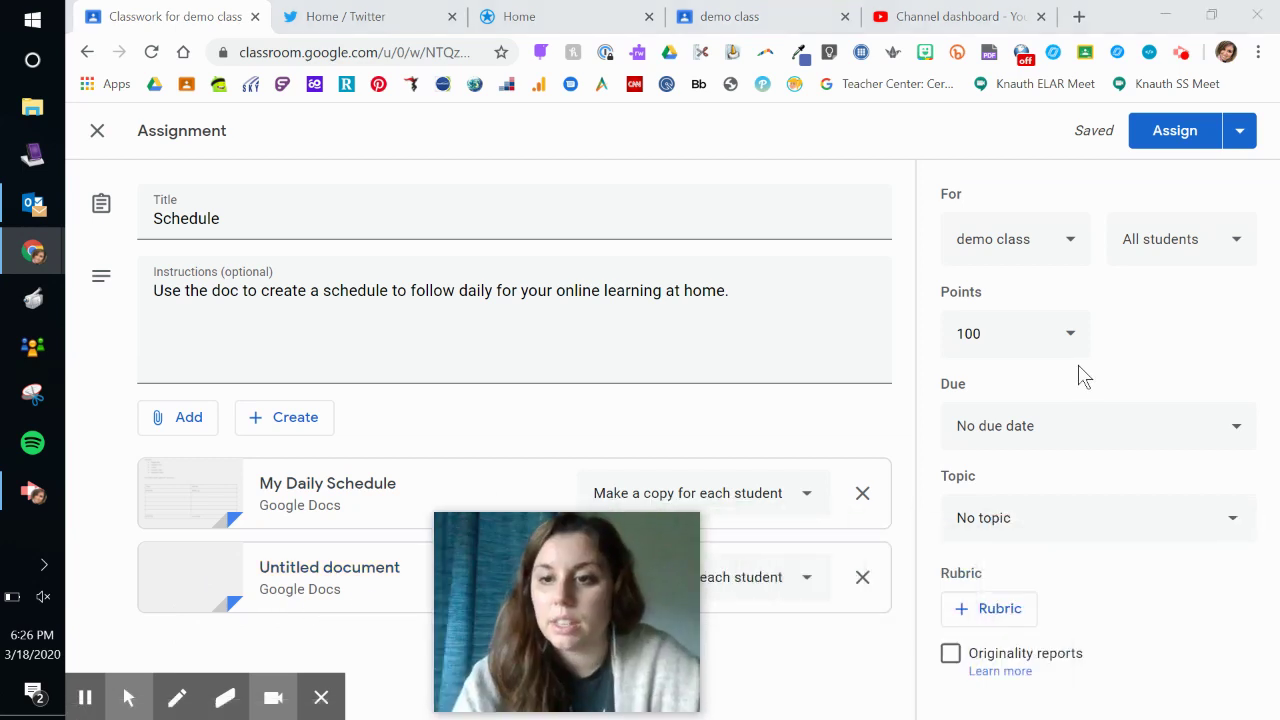
{"action": "left_click", "coordinate": [1068, 254]}
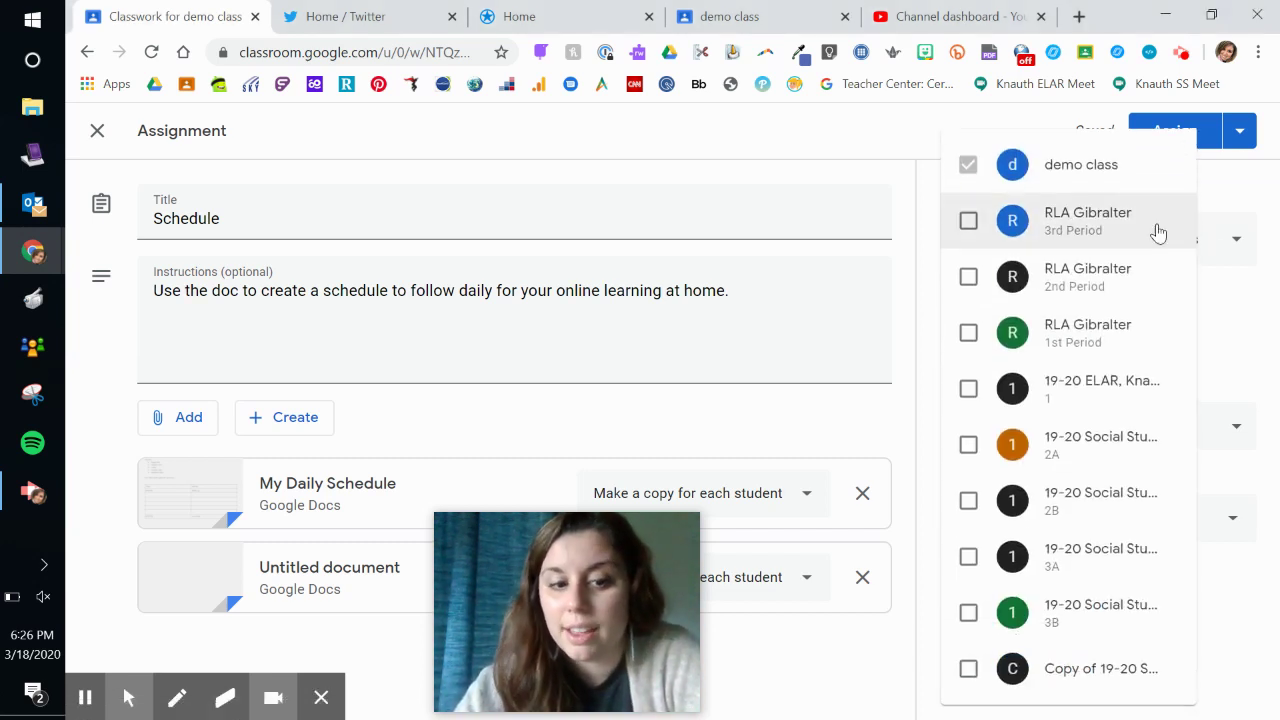
{"action": "left_click", "coordinate": [1219, 297]}
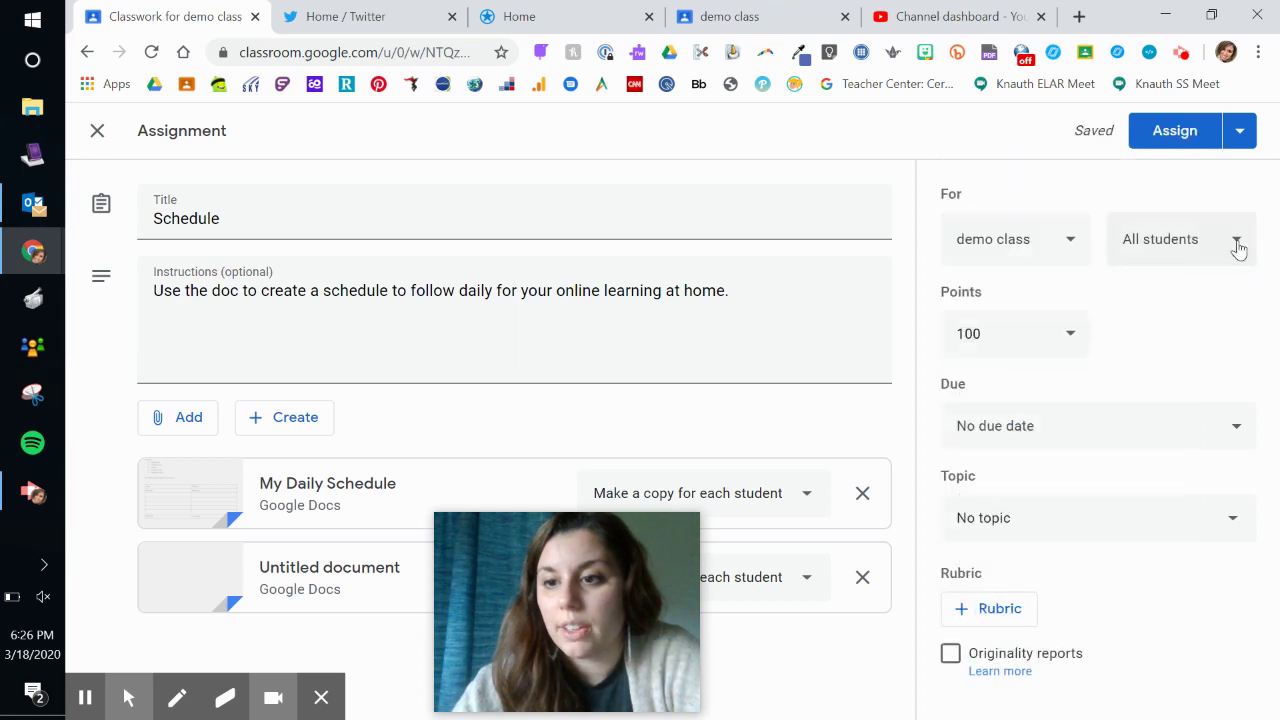
{"action": "left_click", "coordinate": [1238, 249]}
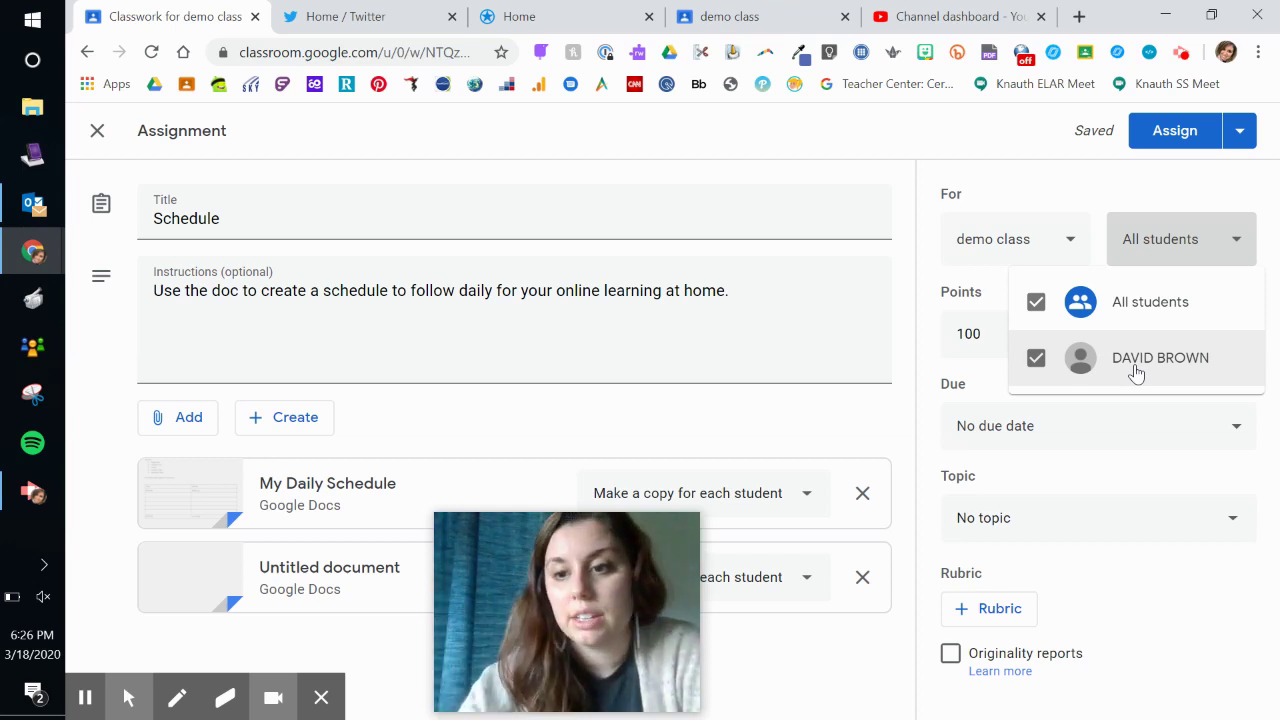
{"action": "left_click", "coordinate": [1148, 192]}
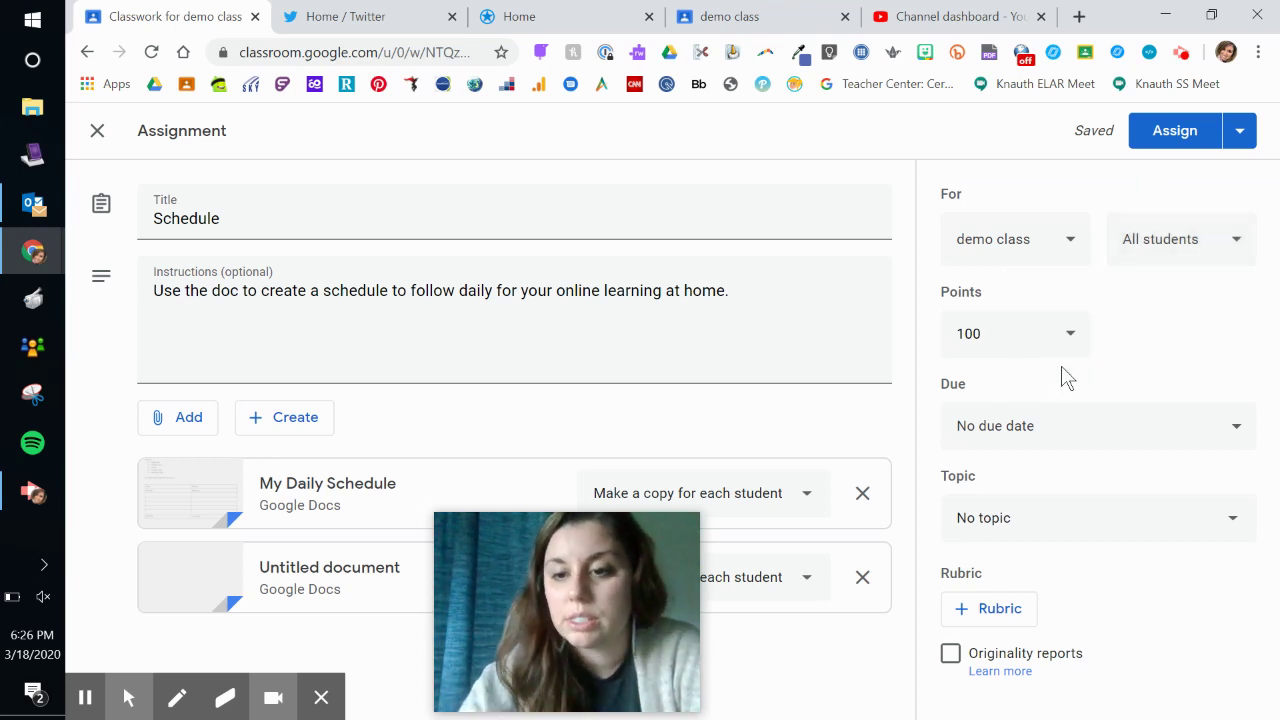
{"action": "left_click", "coordinate": [1070, 340]}
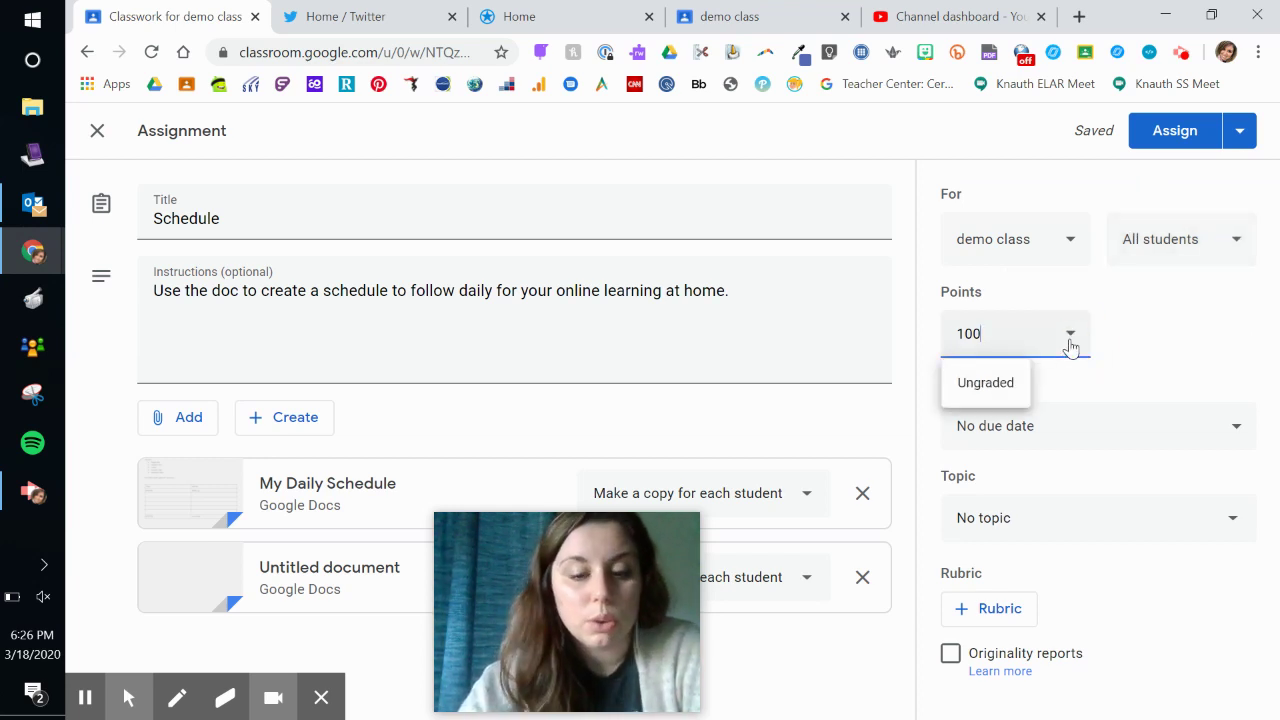
{"action": "left_click", "coordinate": [1155, 324]}
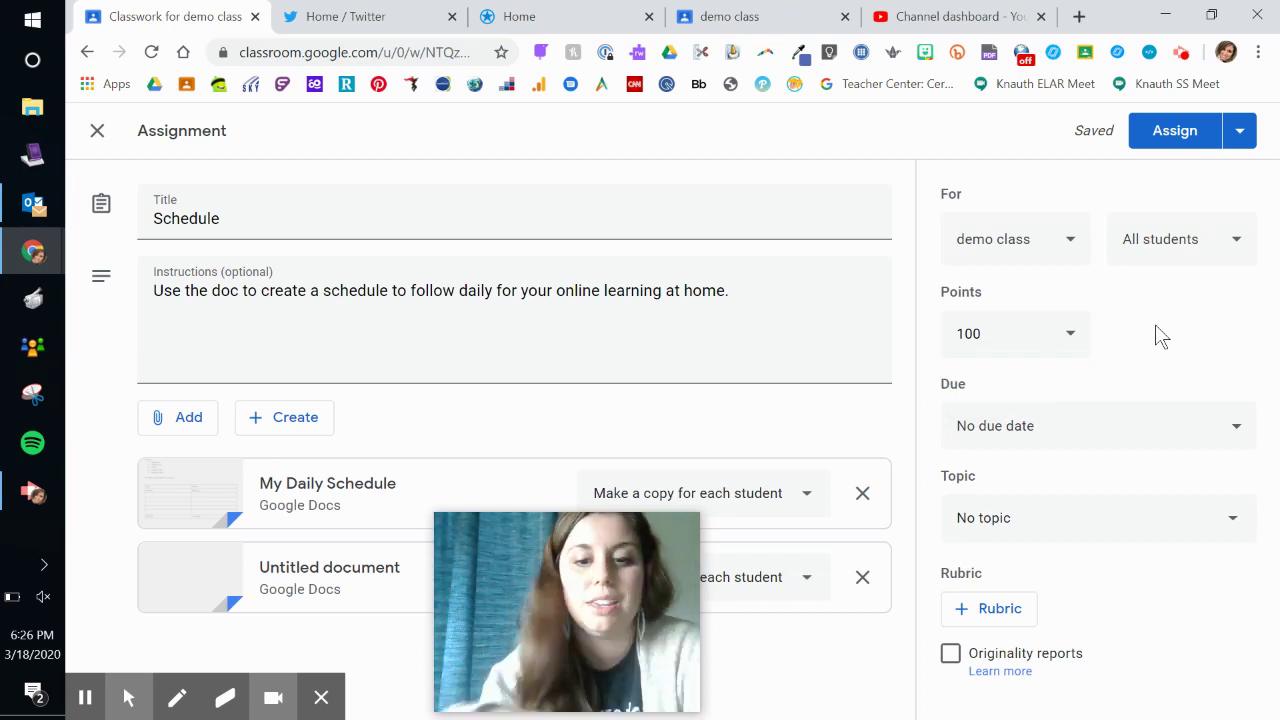
- Set the assignment's due date to Mar 23, 2020 with a due time of 11:59 PM
{"action": "left_click", "coordinate": [1133, 425]}
{"action": "left_click", "coordinate": [1069, 505]}
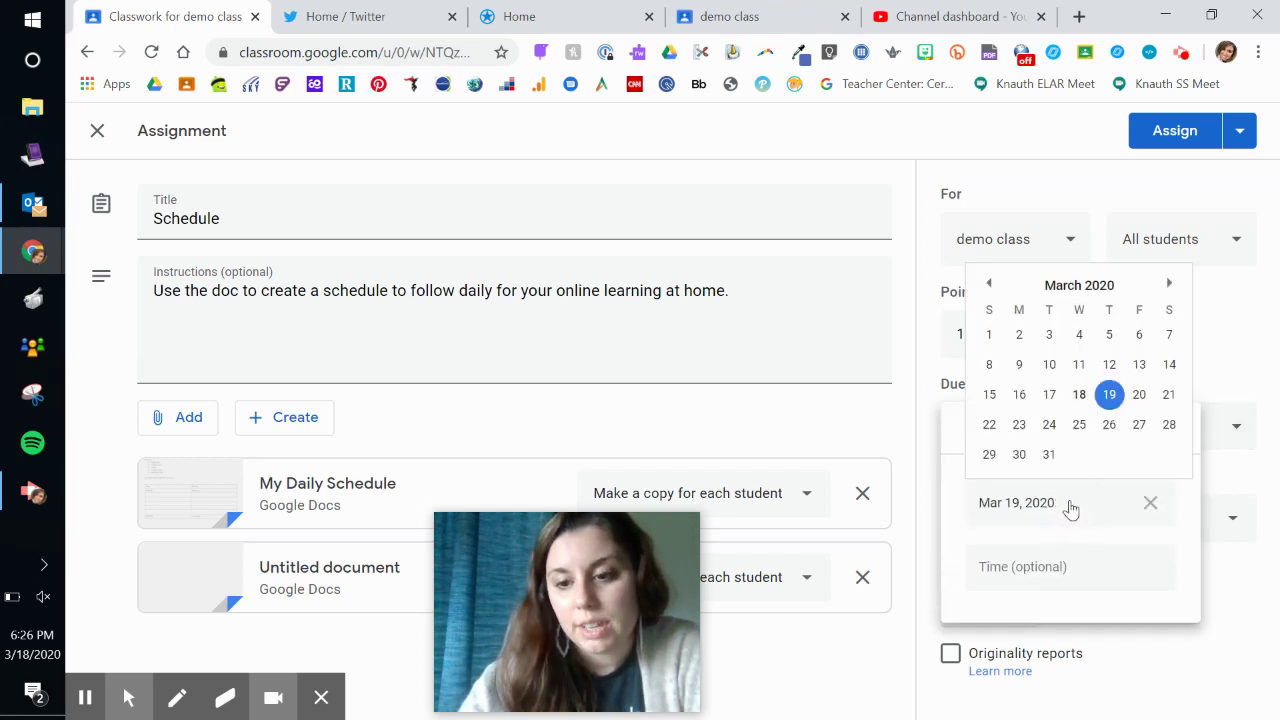
{"action": "left_click", "coordinate": [1019, 425]}
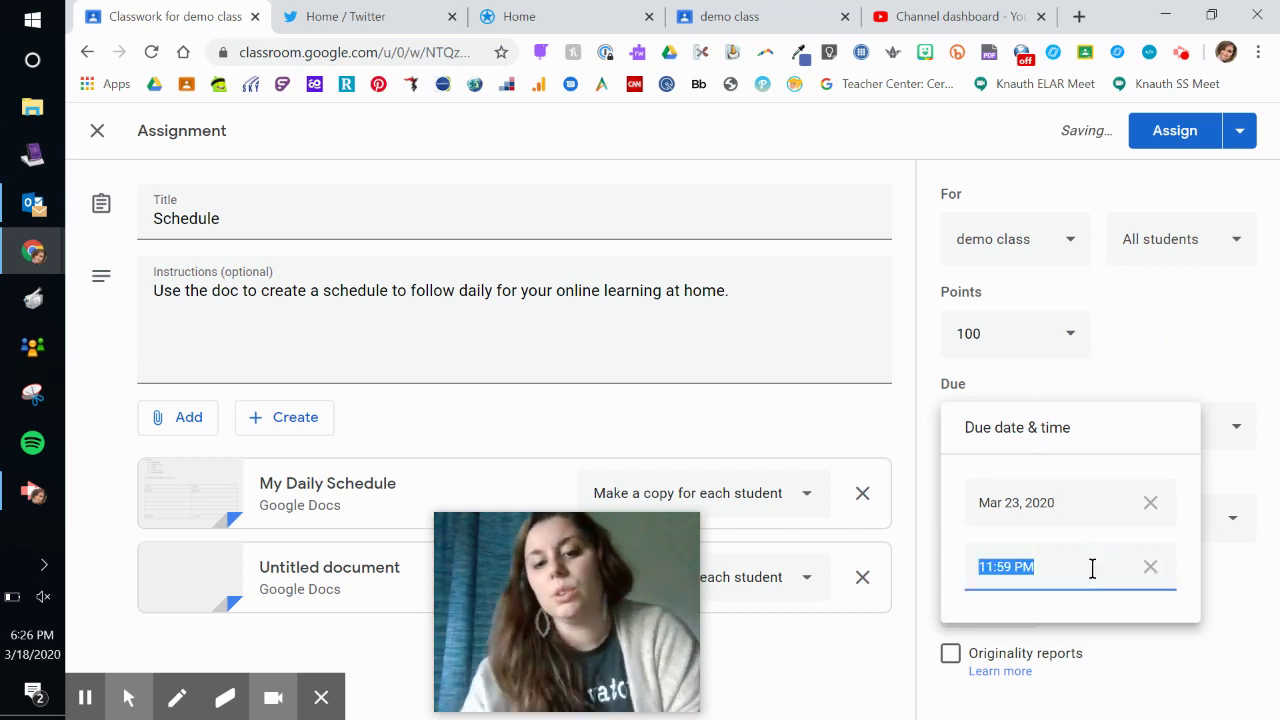
{"action": "left_click", "coordinate": [1166, 342]}
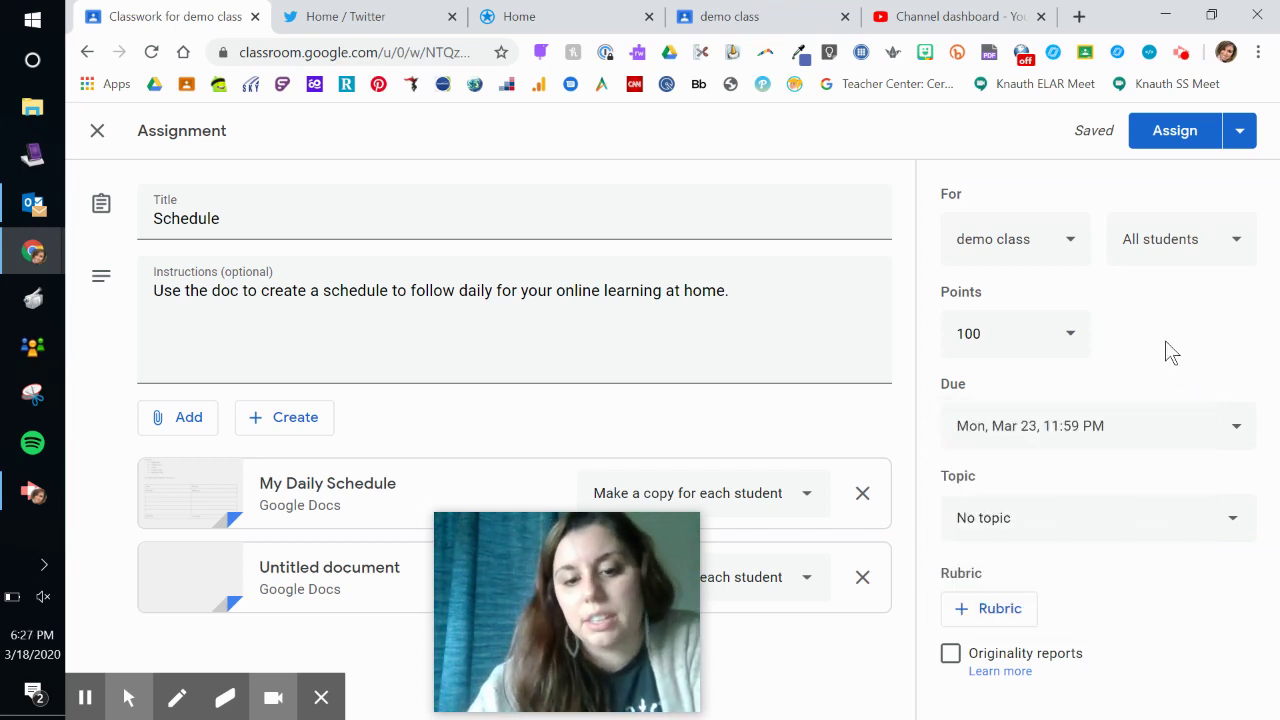
- Create a new topic named "Things to Make You Successful!" for the assignment
{"action": "left_click", "coordinate": [1152, 537]}
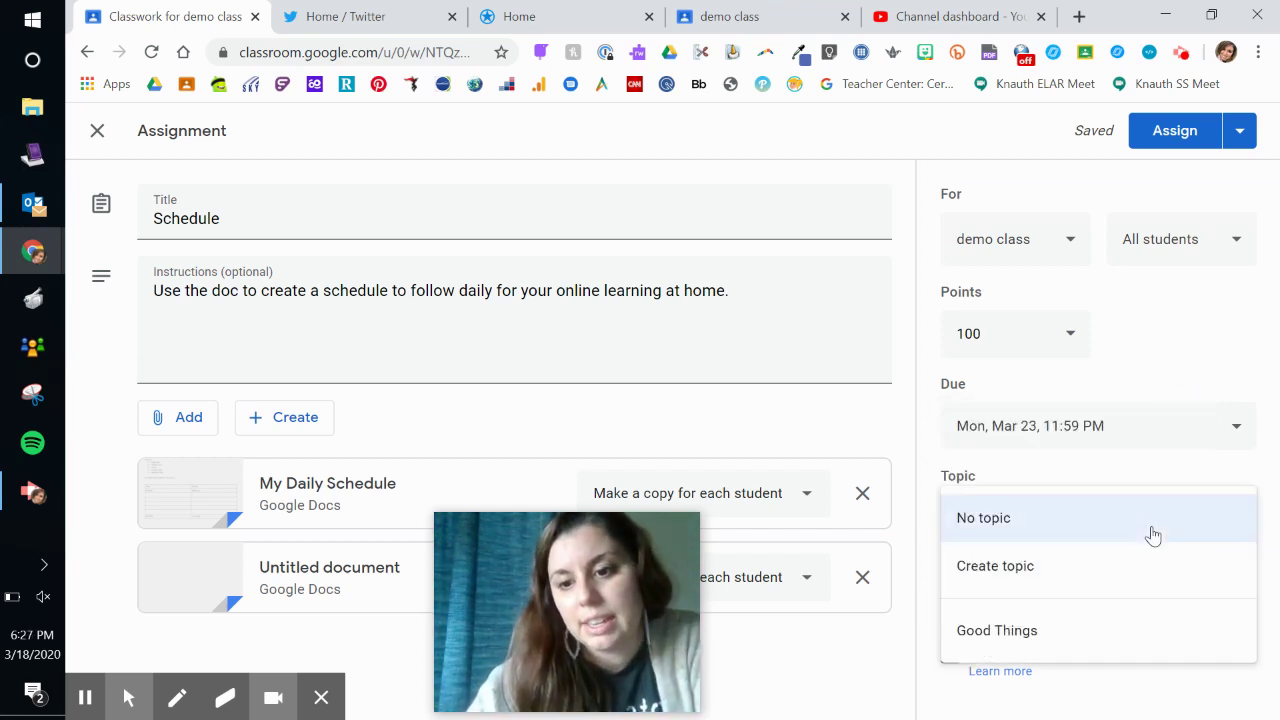
{"action": "left_click", "coordinate": [1034, 565]}
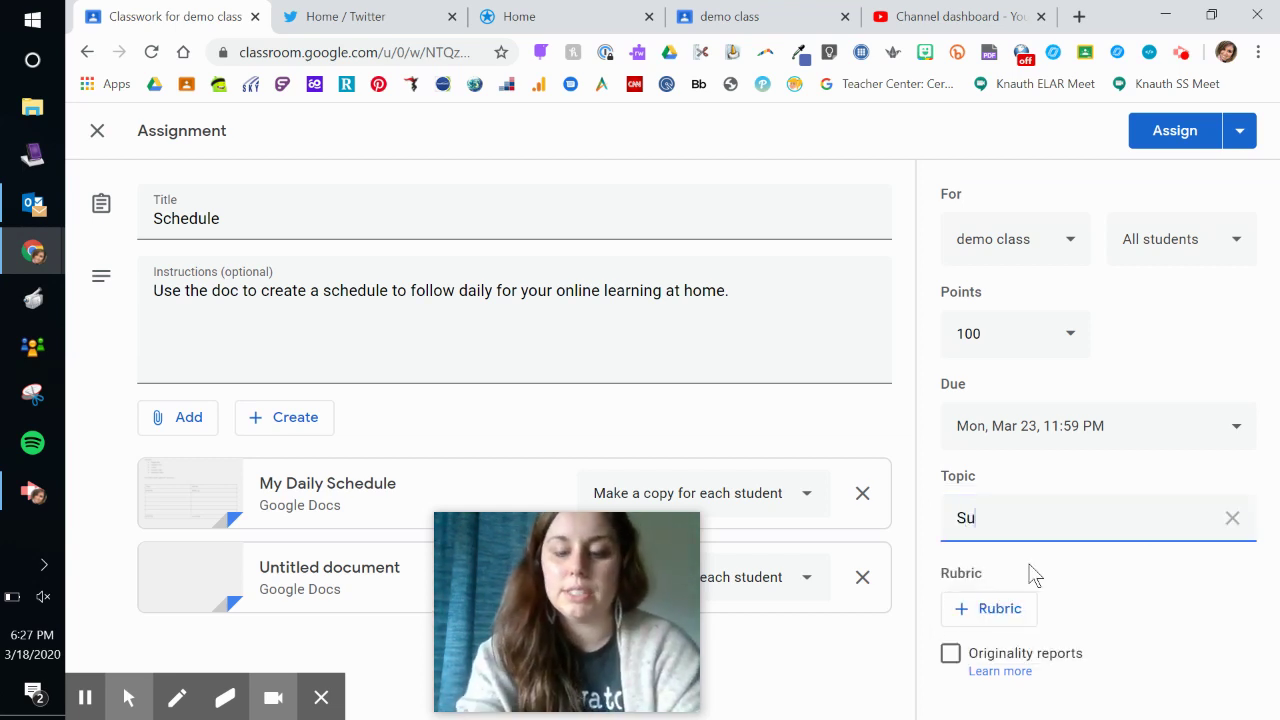
{"action": "type", "text": "Things"}
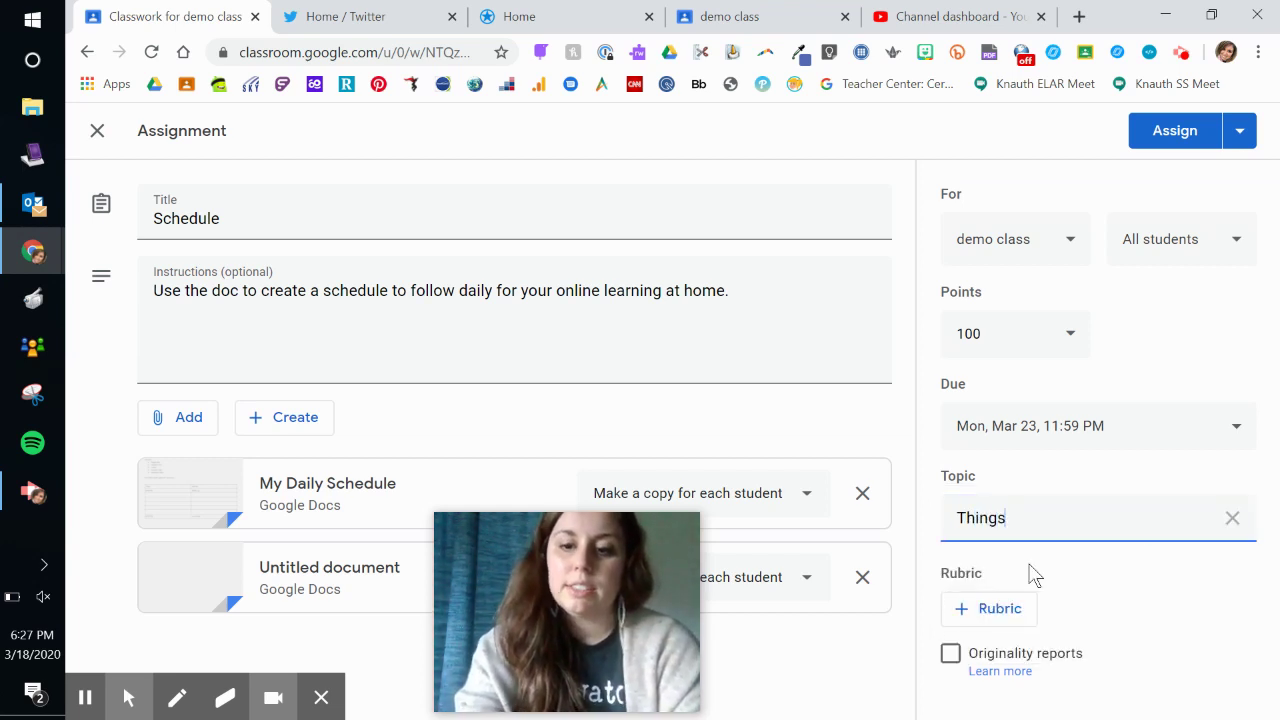
{"action": "type", "text": " to Make You "}
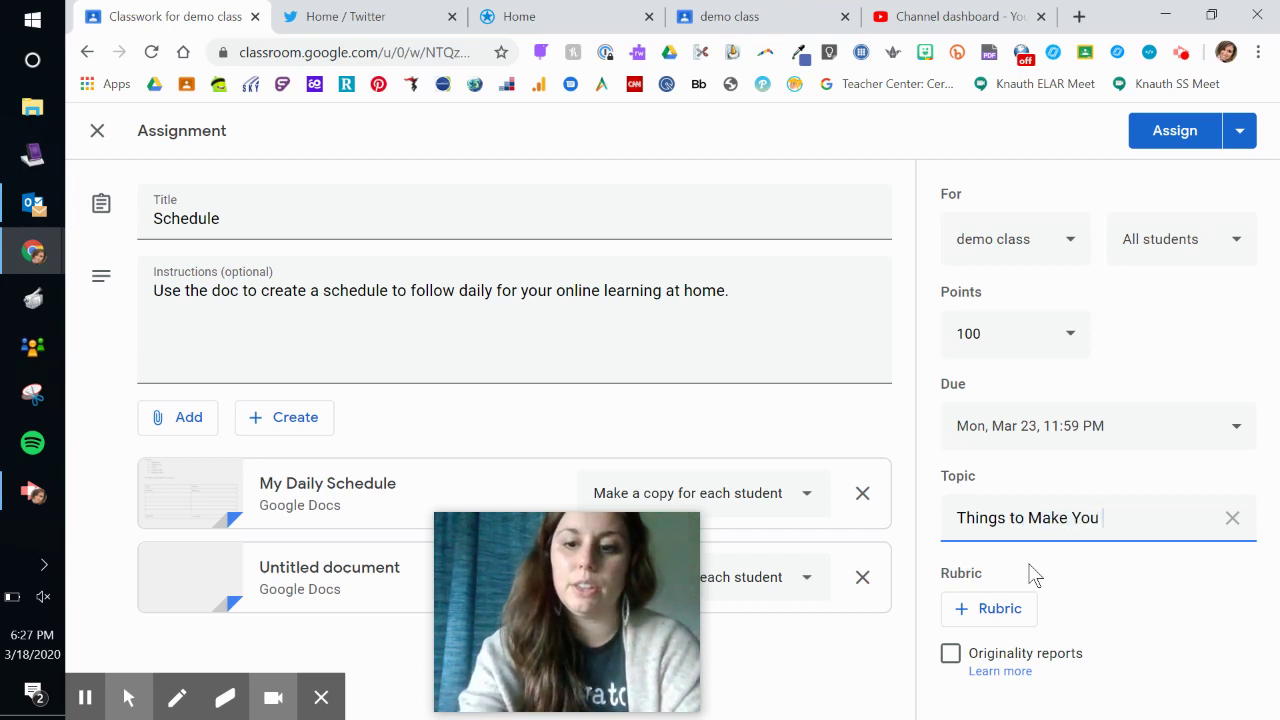
{"action": "type", "text": "Successful!"}
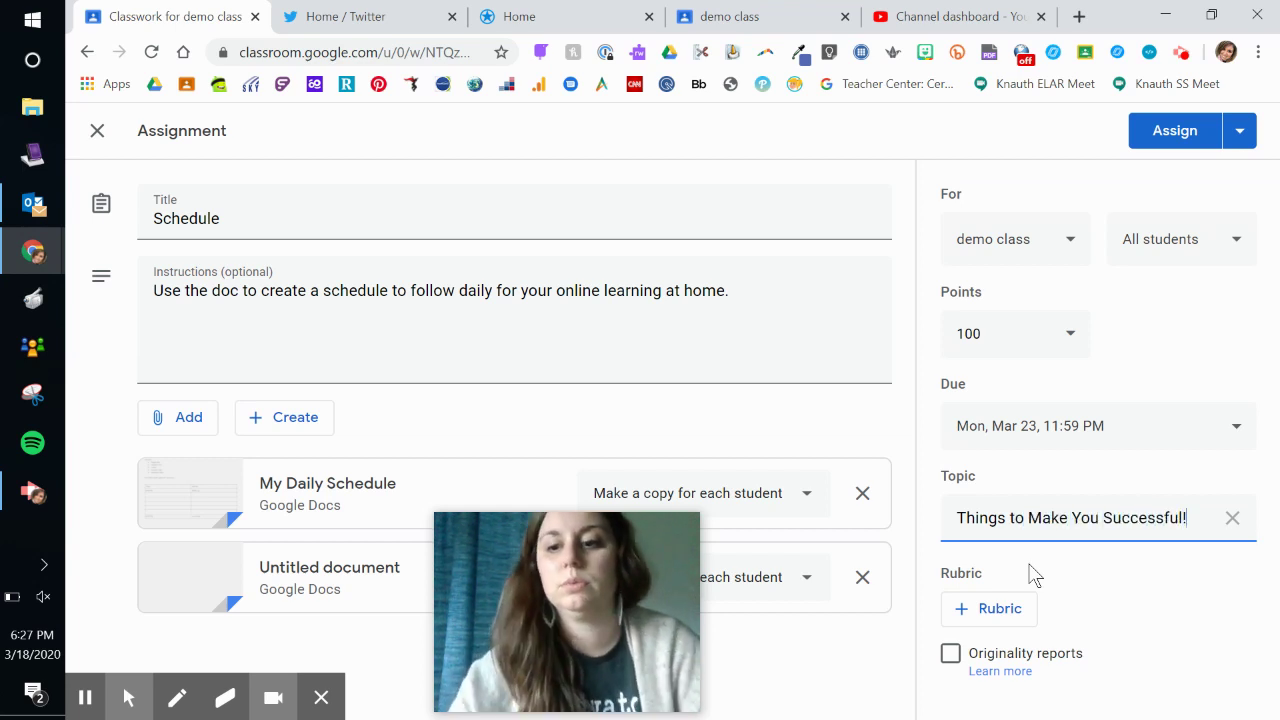
{"action": "left_click", "coordinate": [1208, 610]}
- Look through the ways of adding a rubric, and assign the Schedule assignment to the demo class
{"action": "left_click", "coordinate": [964, 612]}
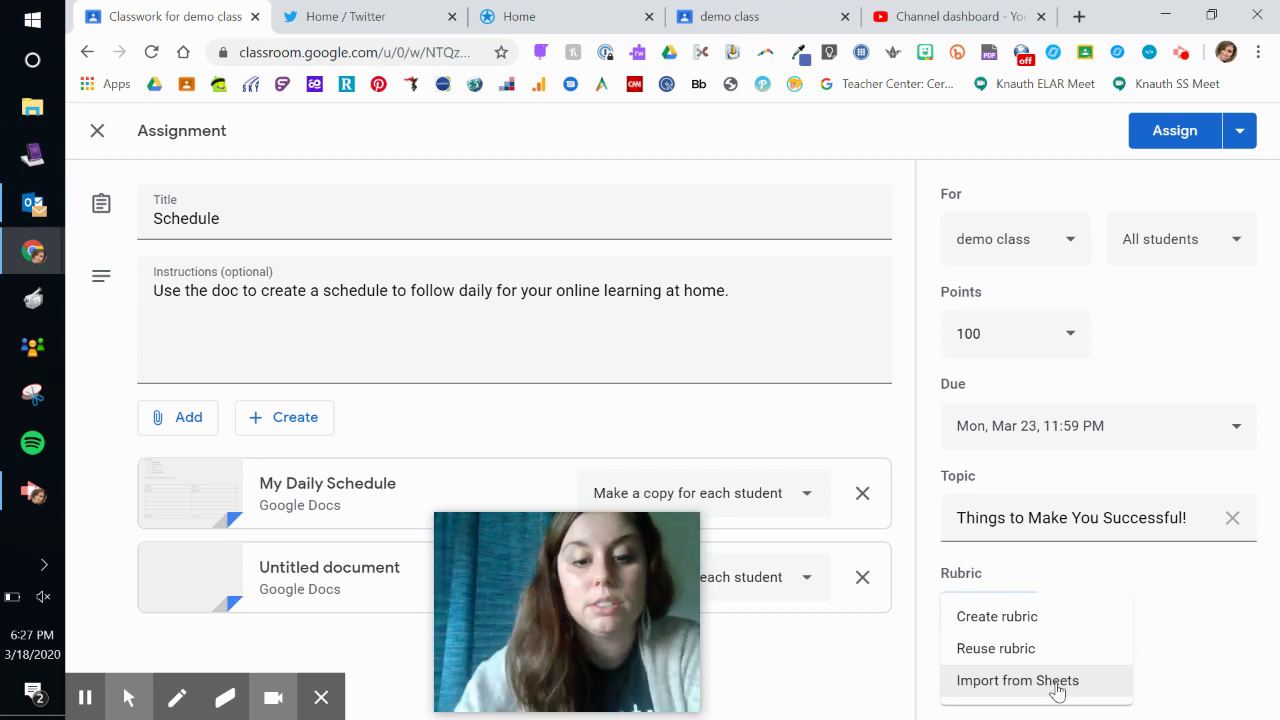
{"action": "left_click", "coordinate": [1232, 611]}
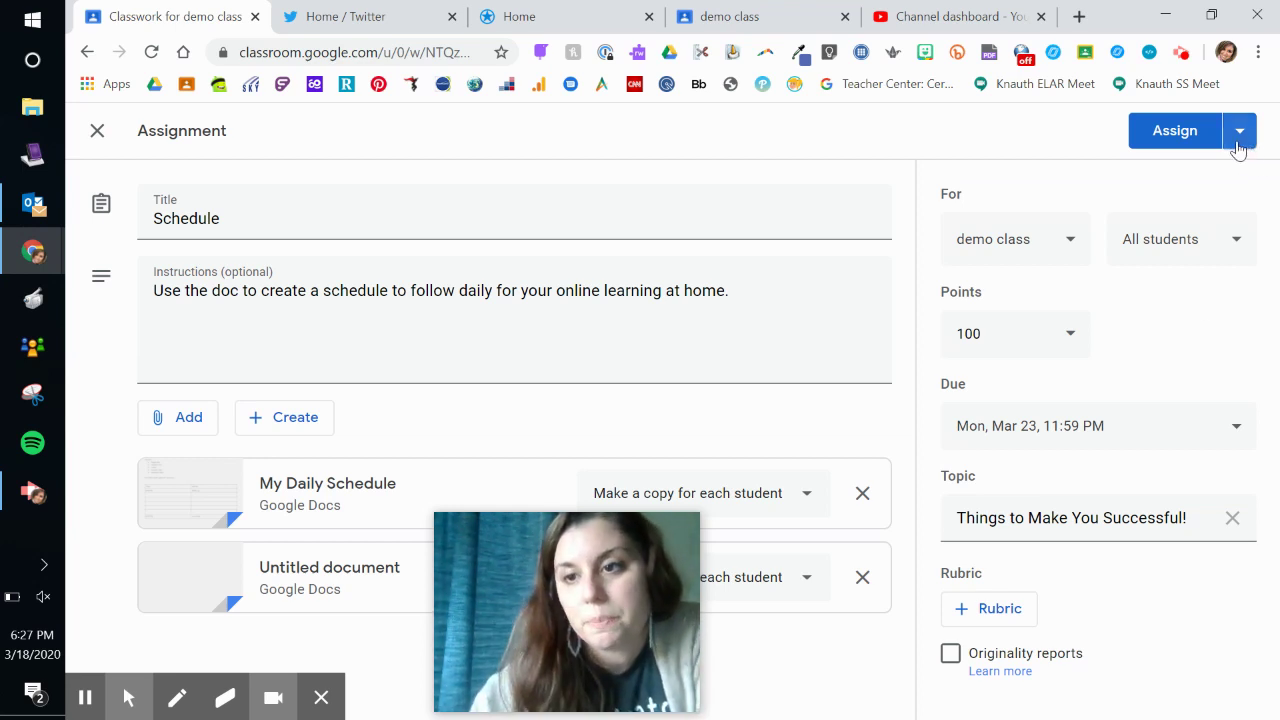
{"action": "left_click", "coordinate": [1185, 140]}
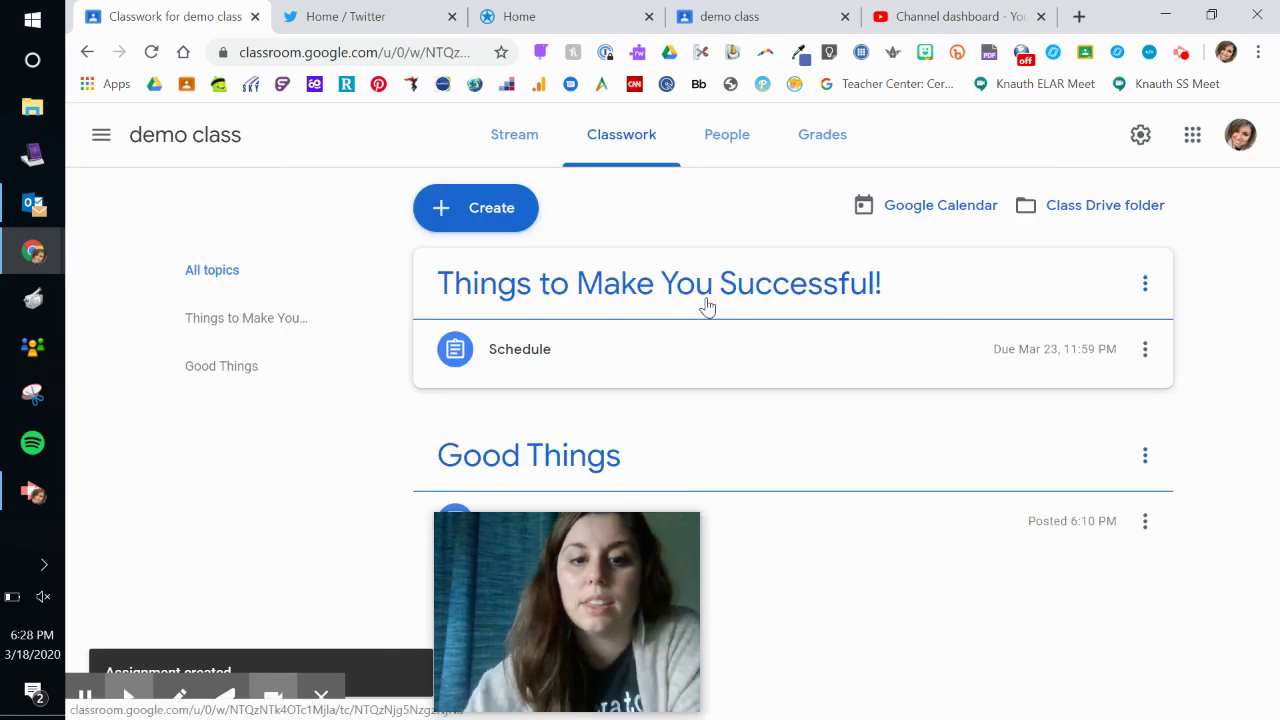
{"action": "left_click_drag", "start_coordinate": [607, 612], "coordinate": [1217, 685]}
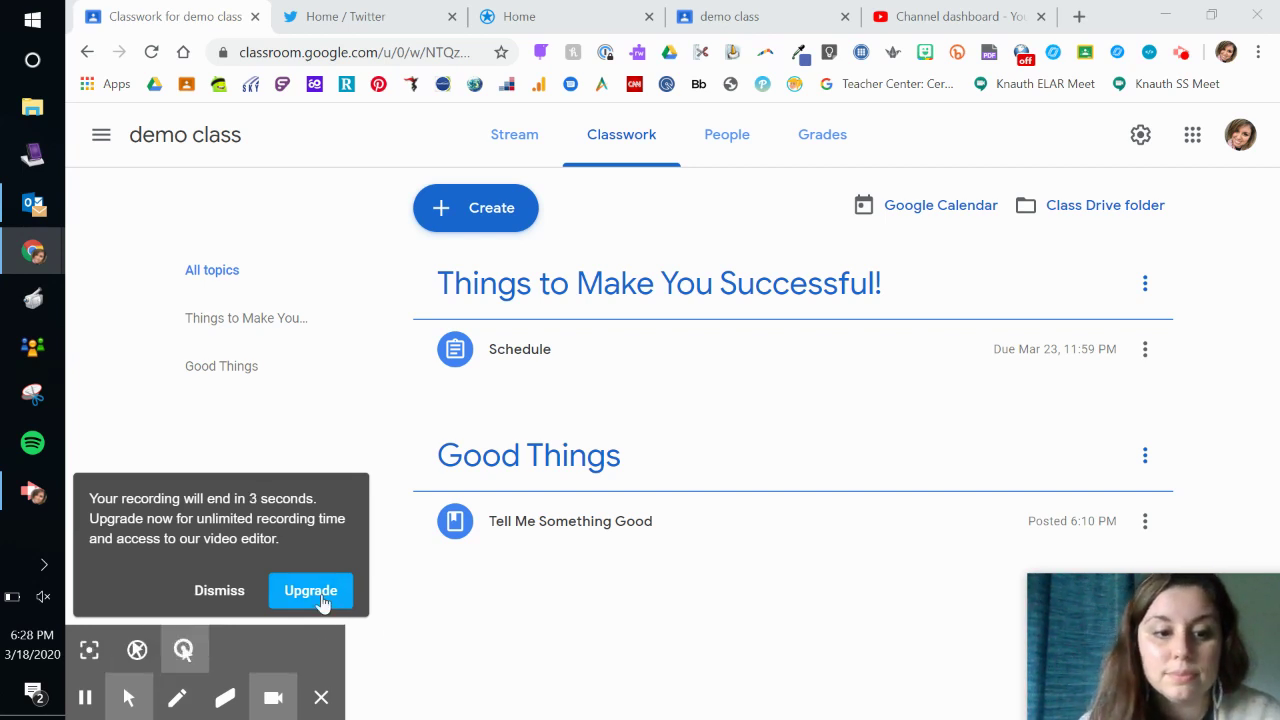
{"action": "left_click", "coordinate": [219, 595]}
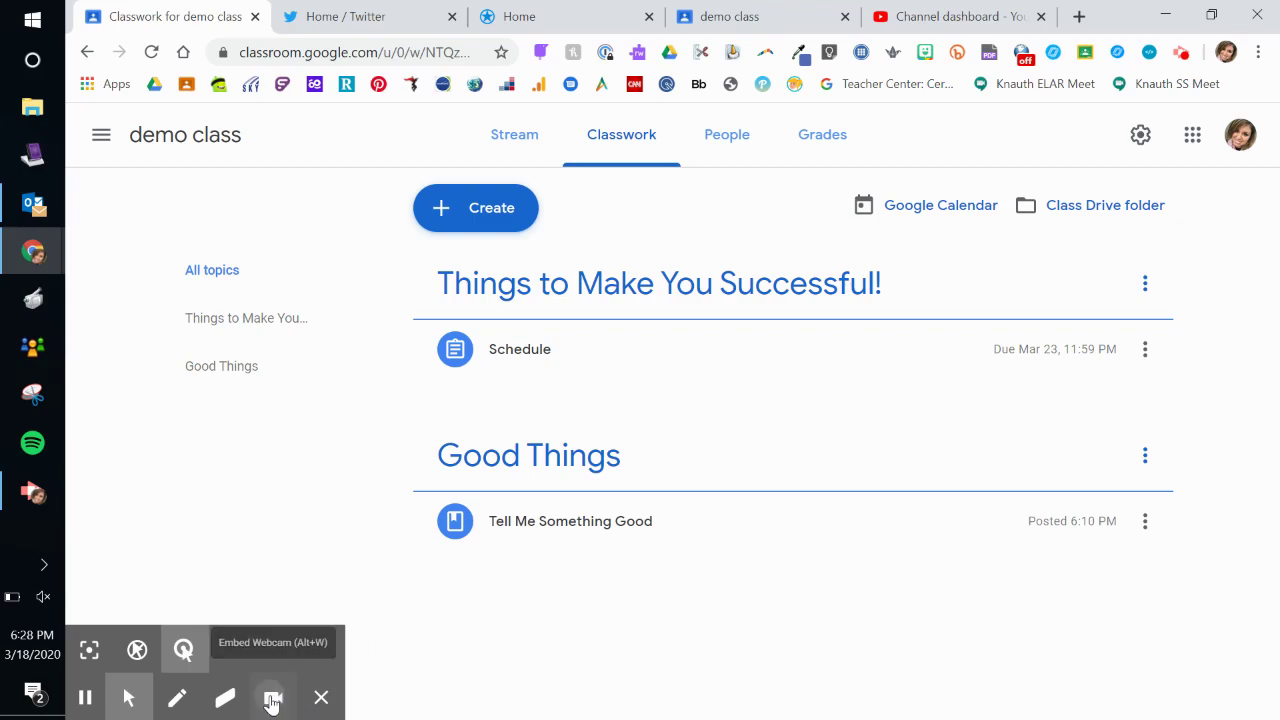